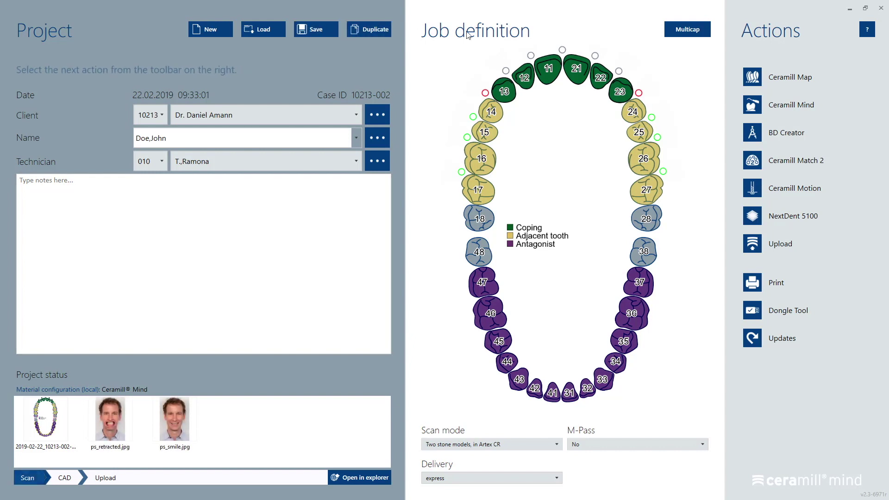
Open the case for design in Ceramill Mind and store the current model view as a custom view.
{"action": "left_click", "coordinate": [772, 103]}
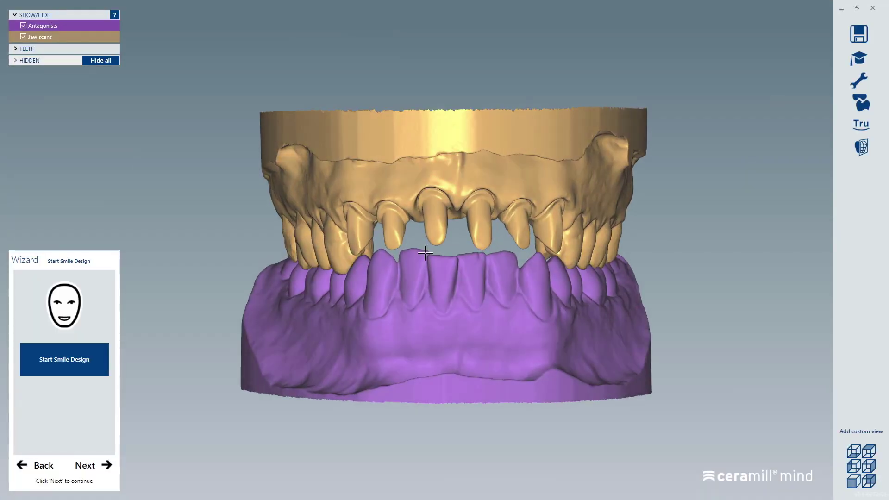
{"action": "left_click", "coordinate": [854, 432]}
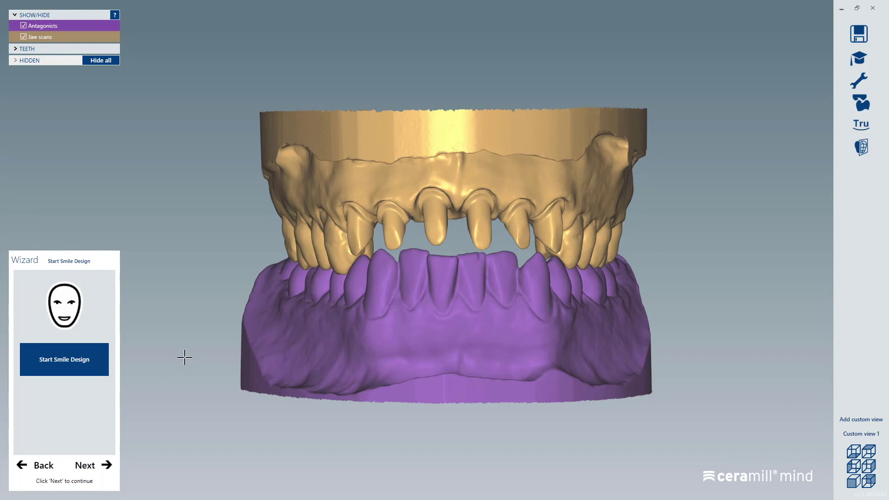
Start Smile Design and load ps_retracted.jpg as the retracted image.
{"action": "left_click", "coordinate": [68, 367]}
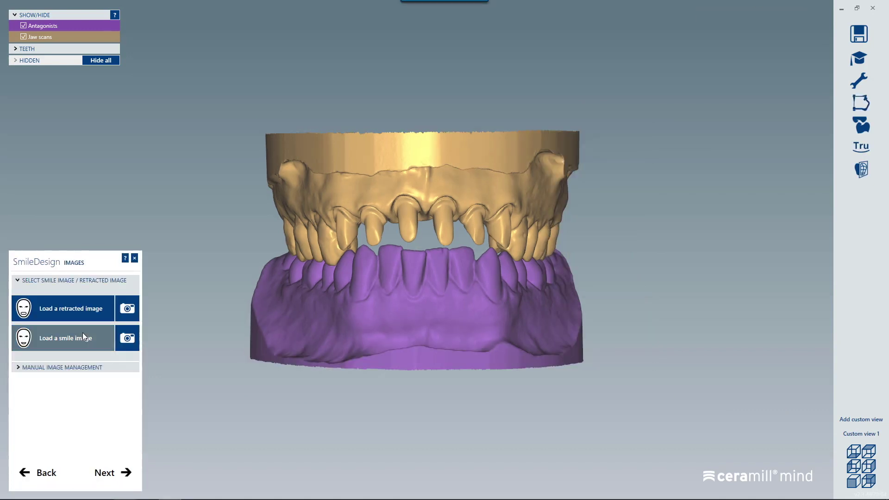
{"action": "left_click", "coordinate": [94, 309]}
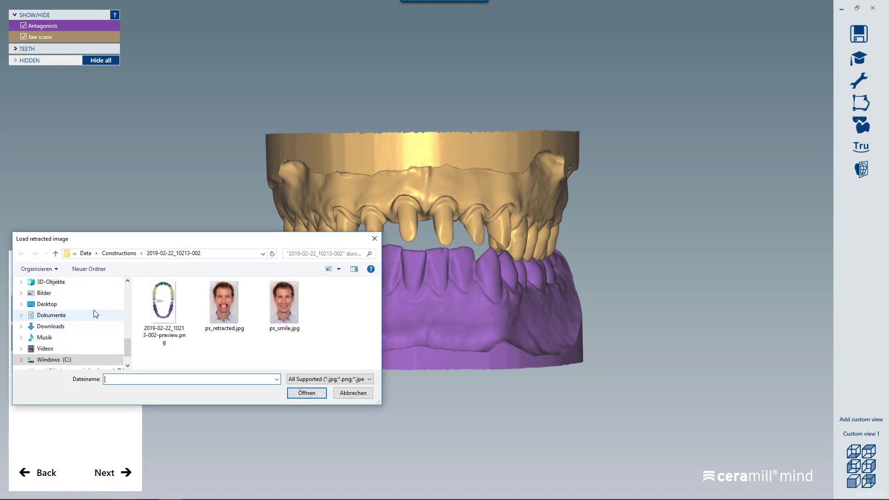
{"action": "left_click", "coordinate": [241, 308]}
{"action": "double_click", "coordinate": [239, 304]}
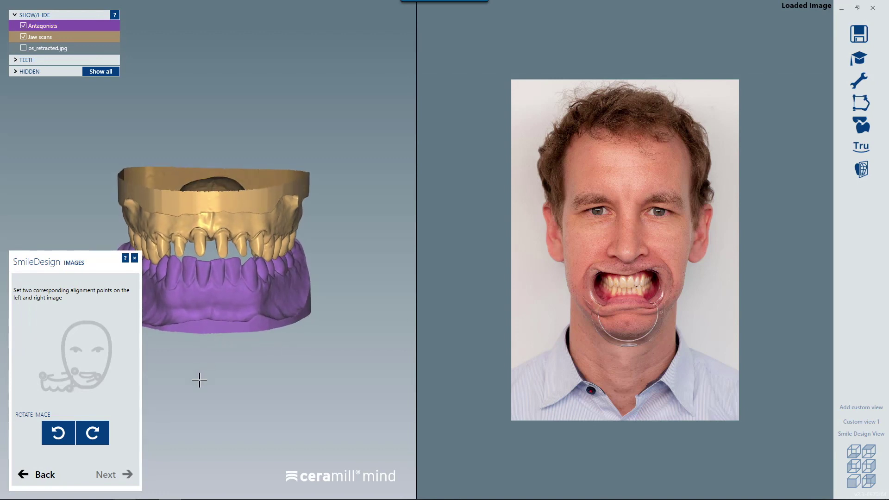
Set two corresponding alignment points near the left and right canines on the jaw scans and the retracted photo, and accept them.
{"action": "scroll", "coordinate": [153, 264], "scroll_direction": "up", "scroll_amount": 3}
{"action": "left_click", "coordinate": [159, 263]}
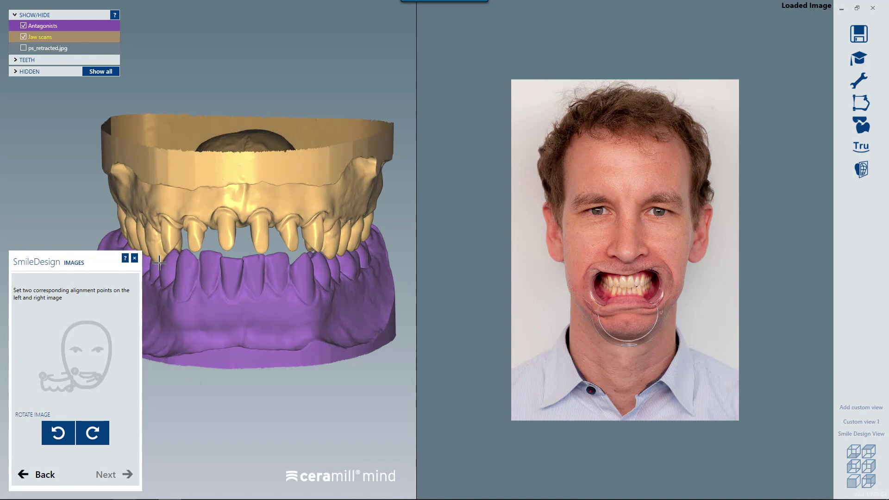
{"action": "left_click", "coordinate": [329, 259]}
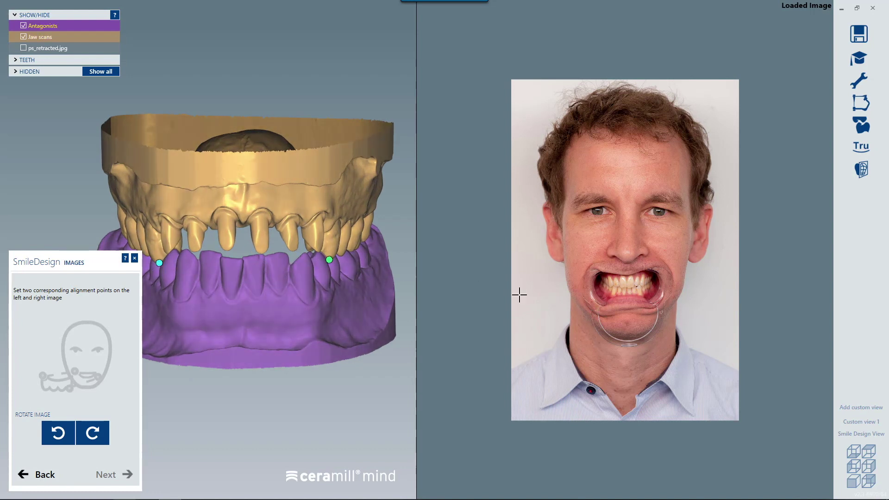
{"action": "scroll", "coordinate": [617, 283], "scroll_direction": "up", "scroll_amount": 3}
{"action": "scroll", "coordinate": [617, 283], "scroll_direction": "up", "scroll_amount": 2}
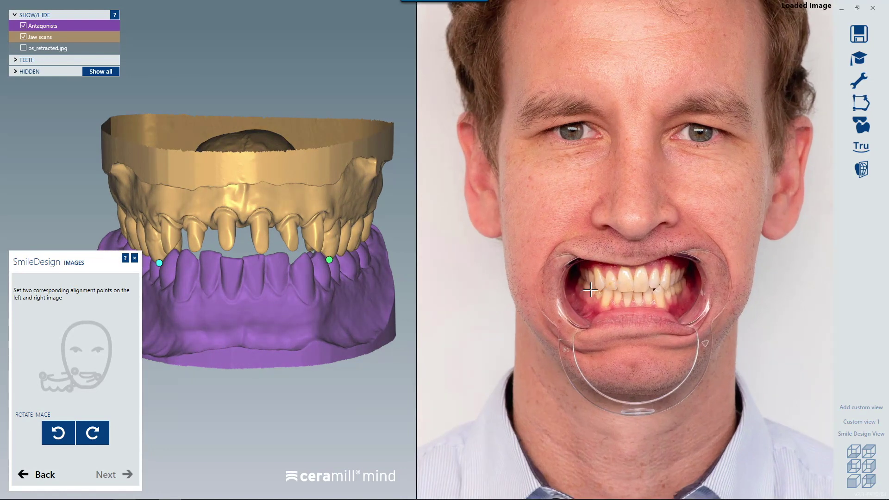
{"action": "left_click", "coordinate": [593, 287]}
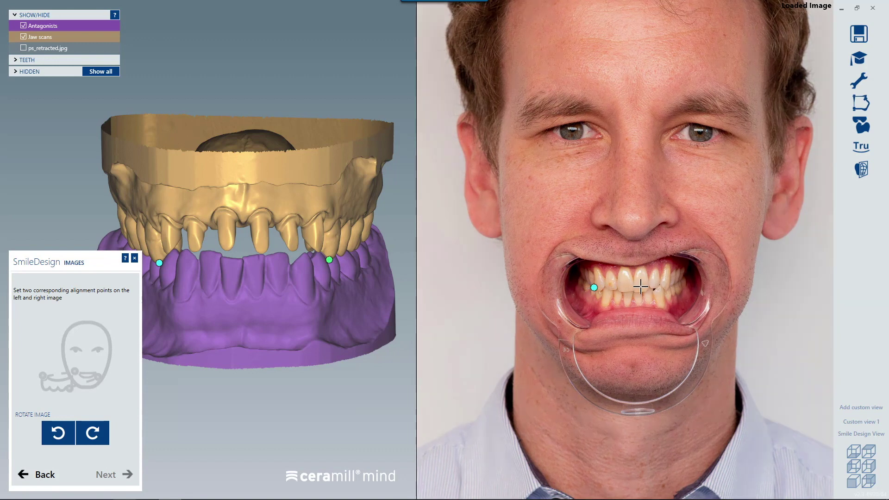
{"action": "left_click", "coordinate": [671, 286]}
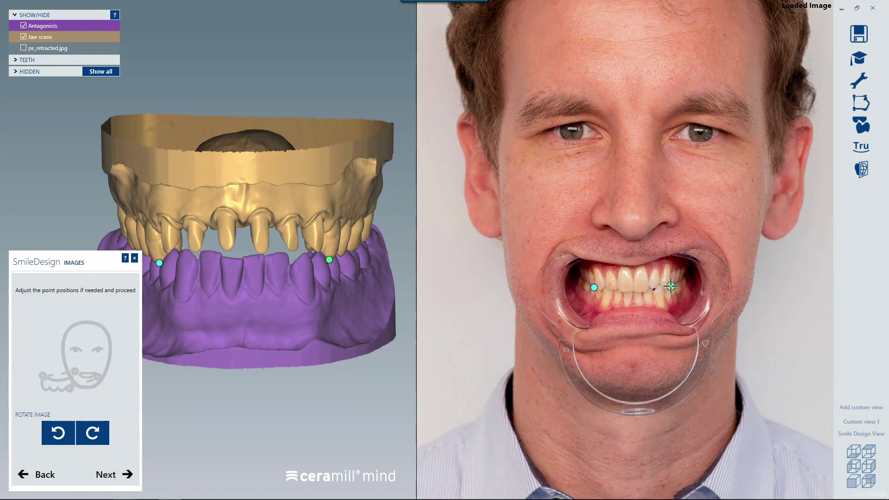
{"action": "left_click", "coordinate": [128, 475]}
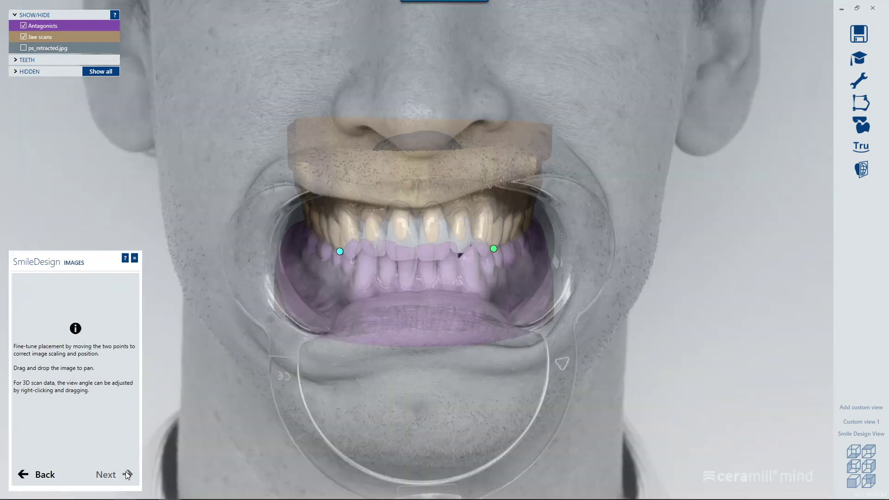
Fine-tune both alignment points so the retracted photo matches the jaw scans, and accept the placement.
{"action": "left_click_drag", "start_coordinate": [341, 250], "coordinate": [339, 251]}
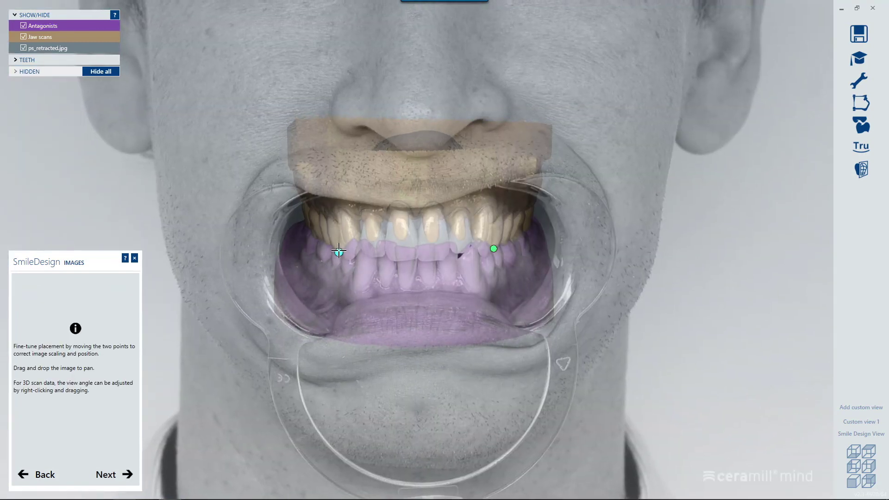
{"action": "left_click_drag", "start_coordinate": [493, 248], "coordinate": [493, 248]}
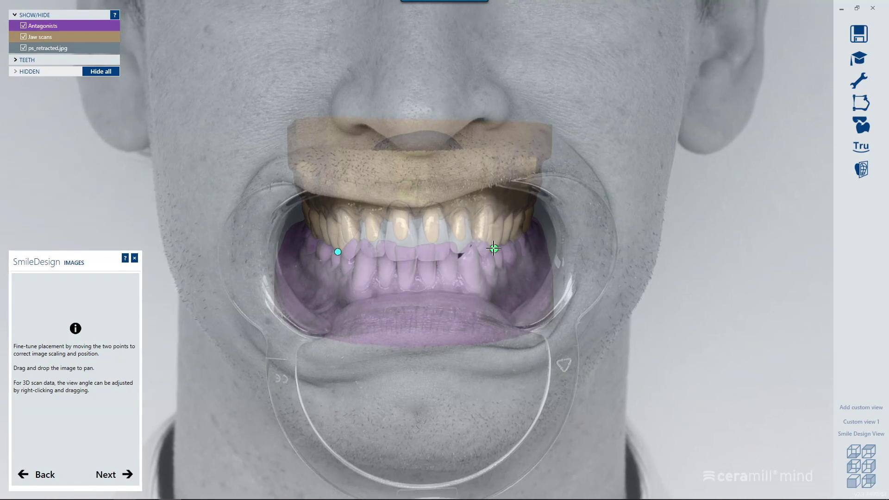
{"action": "left_click", "coordinate": [117, 475]}
Load ps_smile.jpg as the smile image and set two corresponding points at the canine tips on both photos.
{"action": "left_click", "coordinate": [65, 338]}
{"action": "double_click", "coordinate": [277, 304]}
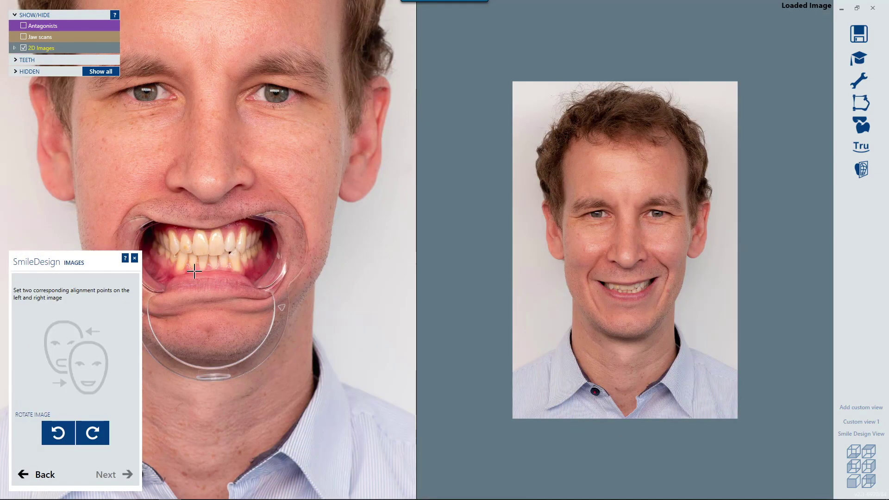
{"action": "left_click", "coordinate": [175, 252]}
{"action": "scroll", "coordinate": [175, 253], "scroll_direction": "up", "scroll_amount": 3}
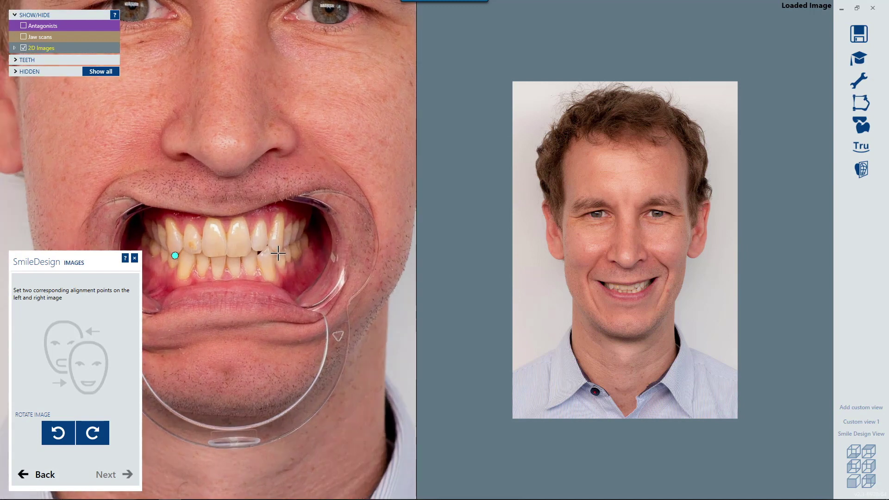
{"action": "left_click", "coordinate": [278, 252]}
{"action": "scroll", "coordinate": [608, 289], "scroll_direction": "up", "scroll_amount": 3}
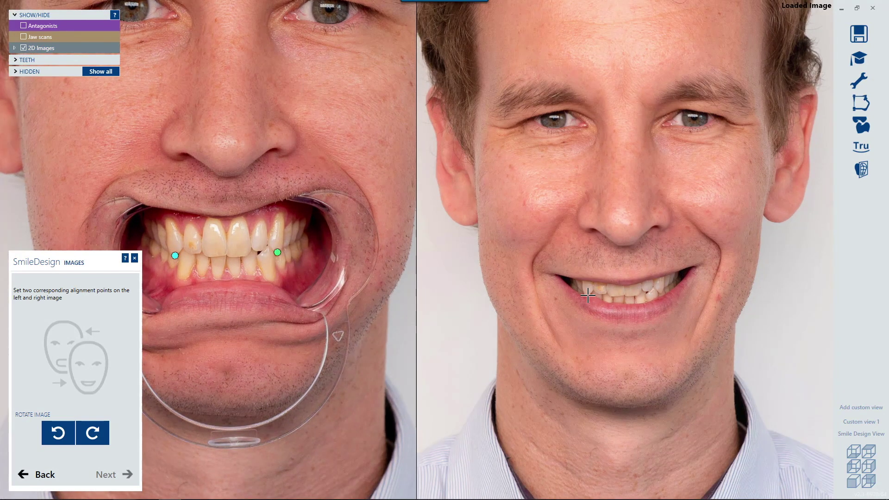
{"action": "left_click", "coordinate": [587, 295]}
{"action": "left_click", "coordinate": [659, 293]}
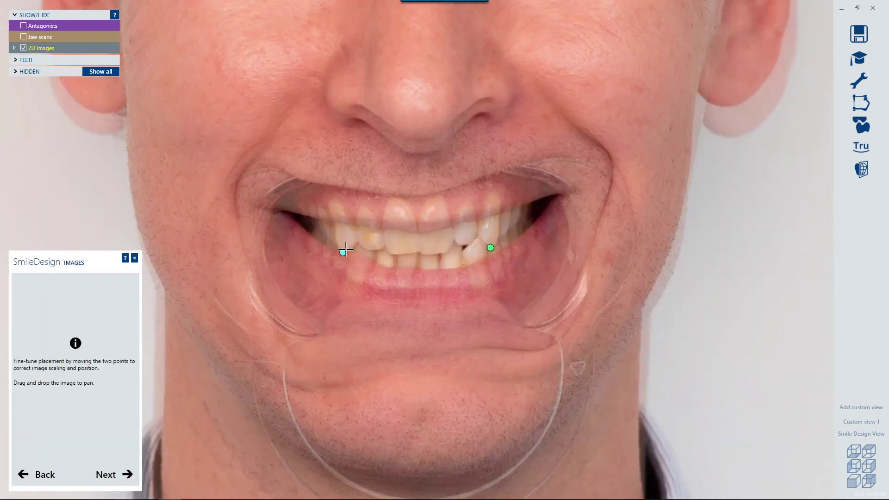
Fine-tune the two points so the smile photo overlays the retracted photo, and accept the placement.
{"action": "left_click_drag", "start_coordinate": [344, 252], "coordinate": [341, 251]}
{"action": "left_click_drag", "start_coordinate": [491, 247], "coordinate": [490, 247]}
{"action": "left_click_drag", "start_coordinate": [340, 251], "coordinate": [340, 251]}
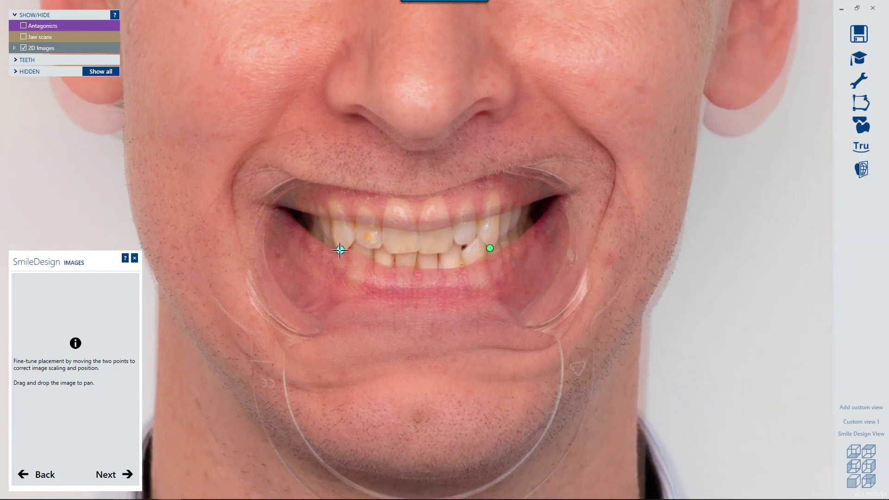
{"action": "left_click", "coordinate": [107, 473]}
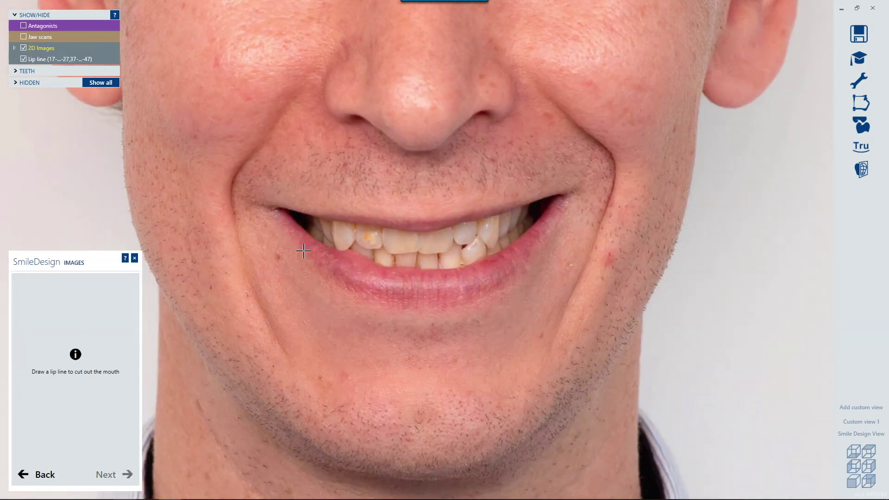
Draw a closed lip line along the inner edges of both lips in the smile photo to cut out the mouth.
{"action": "left_click", "coordinate": [328, 221]}
{"action": "left_click", "coordinate": [380, 228]}
{"action": "left_click", "coordinate": [416, 234]}
{"action": "left_click", "coordinate": [464, 225]}
{"action": "left_click", "coordinate": [523, 210]}
{"action": "left_click", "coordinate": [543, 200]}
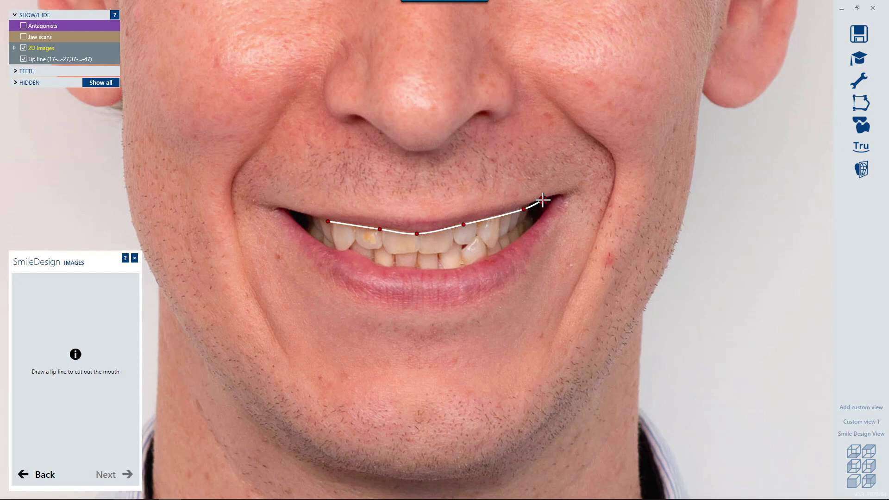
{"action": "left_click", "coordinate": [546, 207]}
{"action": "left_click", "coordinate": [529, 229]}
{"action": "left_click", "coordinate": [494, 255]}
{"action": "left_click", "coordinate": [451, 269]}
{"action": "left_click", "coordinate": [394, 266]}
{"action": "left_click", "coordinate": [348, 254]}
{"action": "left_click", "coordinate": [319, 239]}
{"action": "left_click", "coordinate": [300, 225]}
{"action": "left_click", "coordinate": [289, 211]}
{"action": "left_click", "coordinate": [310, 216]}
{"action": "left_click_drag", "start_coordinate": [290, 211], "coordinate": [295, 214]}
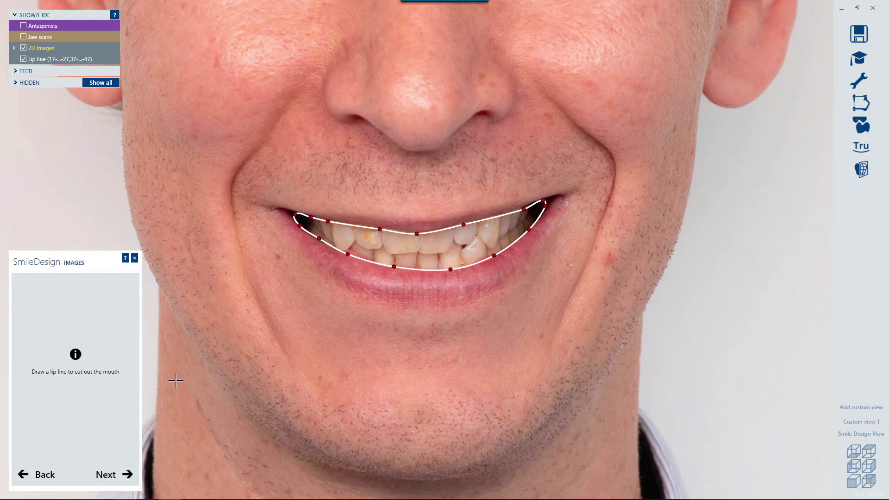
{"action": "left_click", "coordinate": [115, 474]}
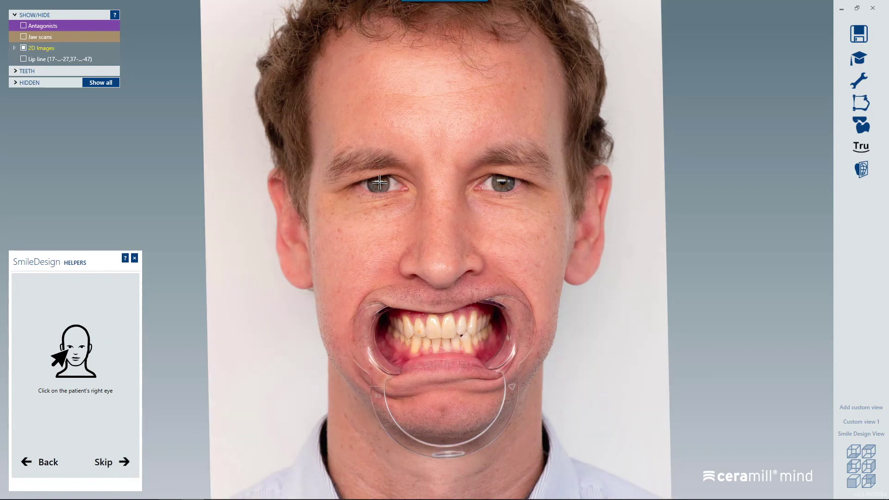
Mark the centres of the patient's right and left eyes as reference points for the helper lines.
{"action": "left_click", "coordinate": [379, 183]}
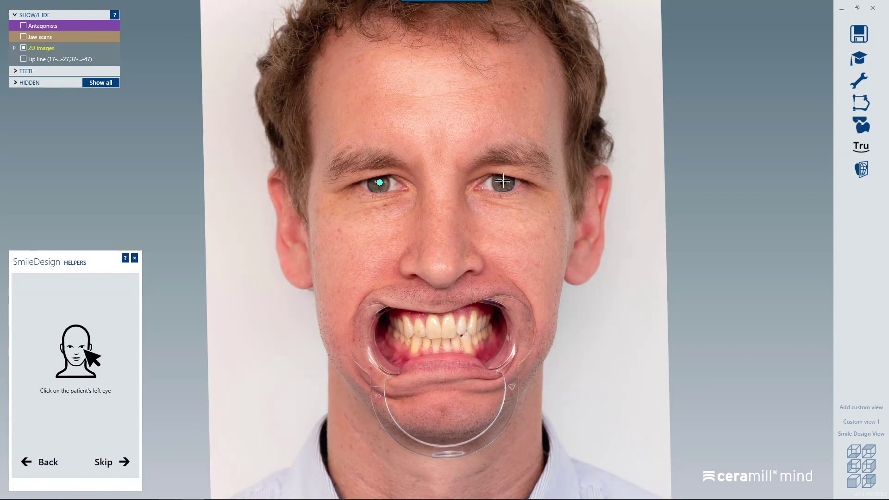
{"action": "left_click", "coordinate": [503, 181]}
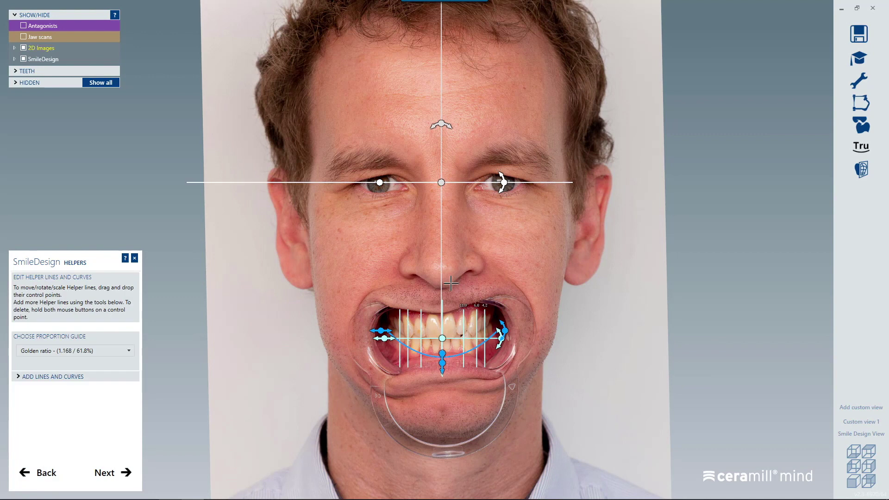
Narrow the golden ratio proportion guide to the upper front teeth, centre it on the facial midline and adjust its tilt.
{"action": "scroll", "coordinate": [444, 319], "scroll_direction": "up", "scroll_amount": 5}
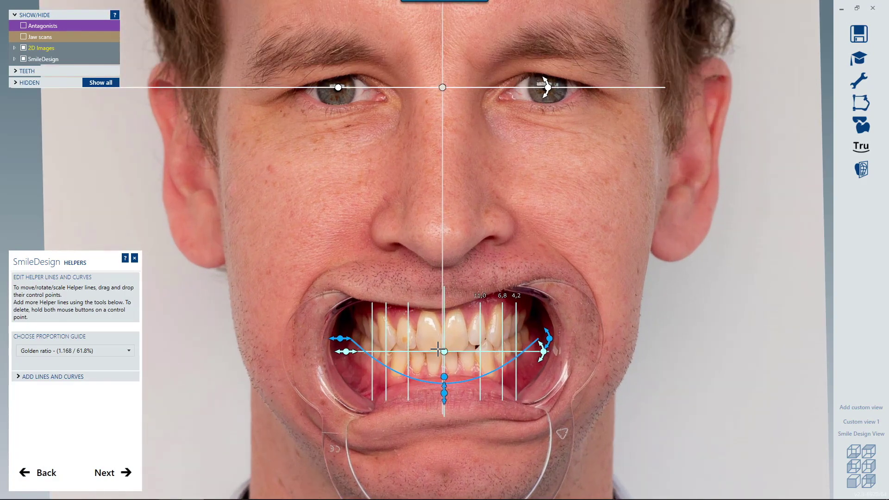
{"action": "left_click_drag", "start_coordinate": [445, 351], "coordinate": [447, 352]}
{"action": "left_click_drag", "start_coordinate": [342, 352], "coordinate": [365, 356]}
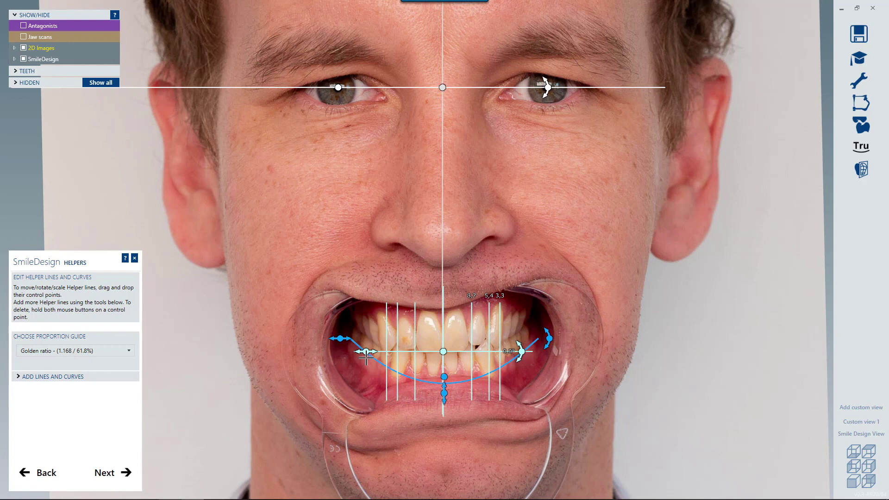
{"action": "left_click_drag", "start_coordinate": [443, 351], "coordinate": [443, 352]}
{"action": "left_click_drag", "start_coordinate": [521, 351], "coordinate": [520, 349]}
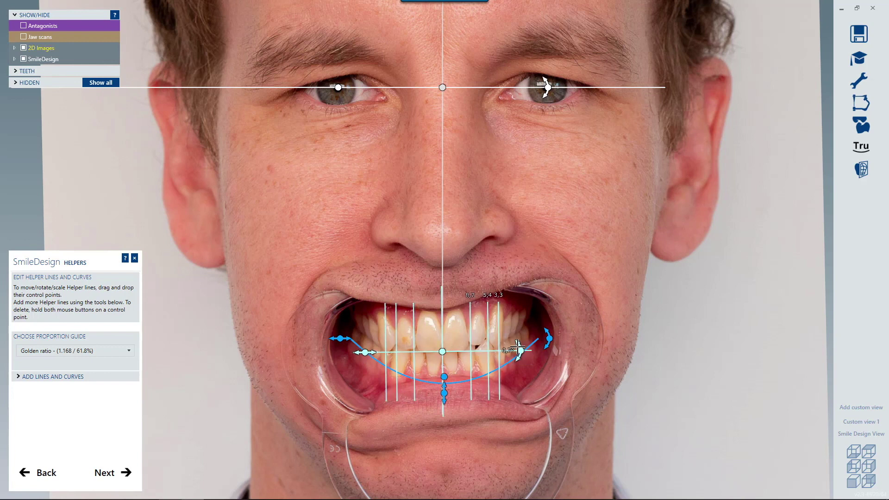
Raise the smile curve to the upper incisal edges and add a second curve fitted along the upper gum line.
{"action": "left_click_drag", "start_coordinate": [449, 389], "coordinate": [447, 351]}
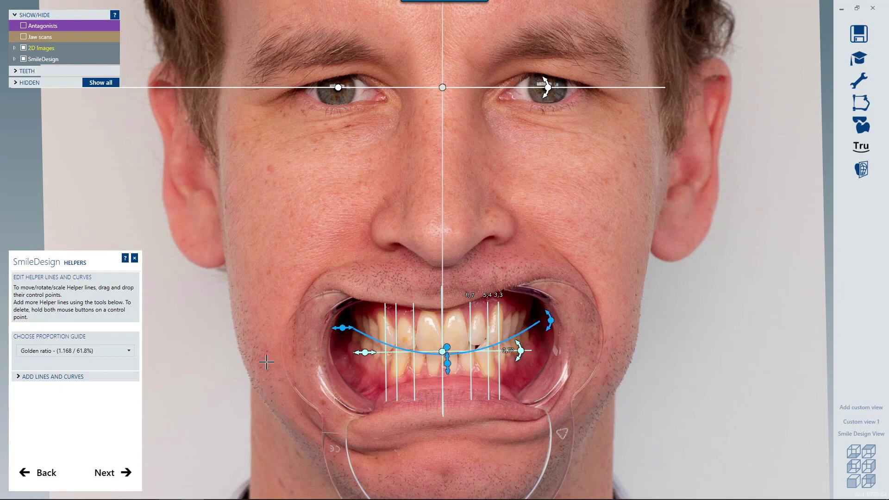
{"action": "left_click", "coordinate": [66, 376]}
{"action": "left_click", "coordinate": [71, 425]}
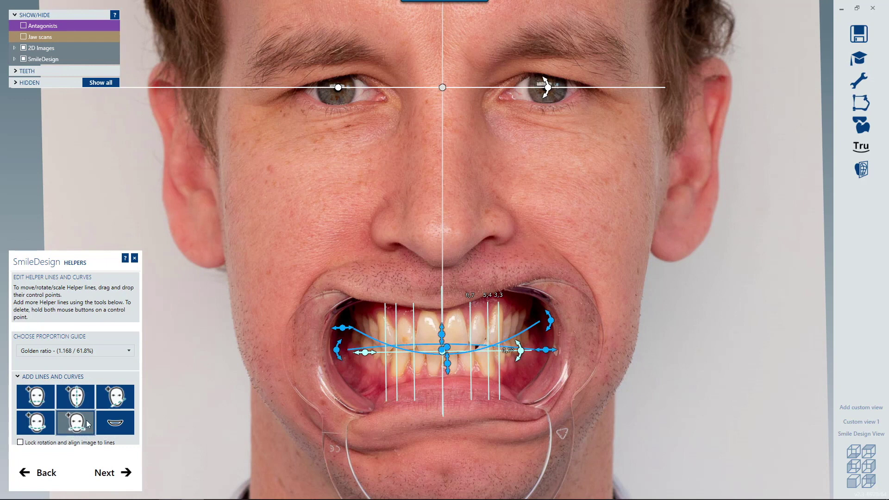
{"action": "left_click_drag", "start_coordinate": [442, 351], "coordinate": [443, 314]}
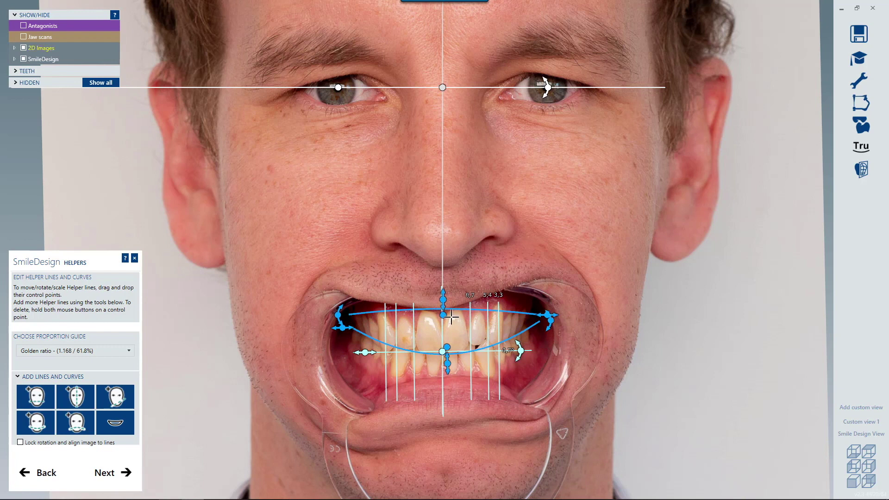
{"action": "left_click_drag", "start_coordinate": [341, 318], "coordinate": [341, 320]}
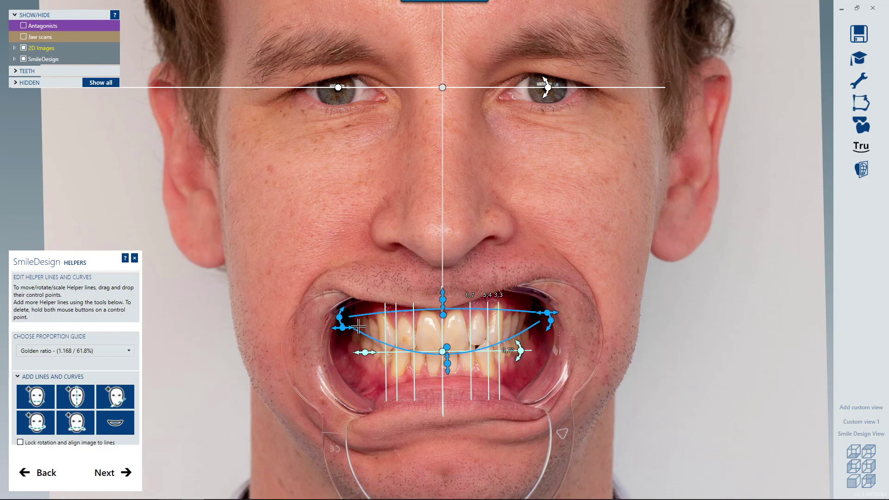
{"action": "left_click", "coordinate": [105, 472]}
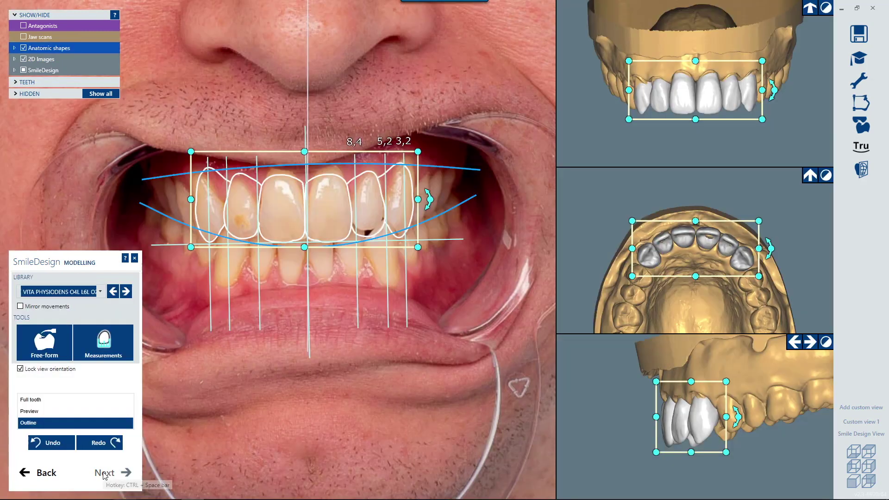
Switch the tooth library for the upper front teeth to Ceramill Mindforms by Knut M.
{"action": "left_click", "coordinate": [126, 292]}
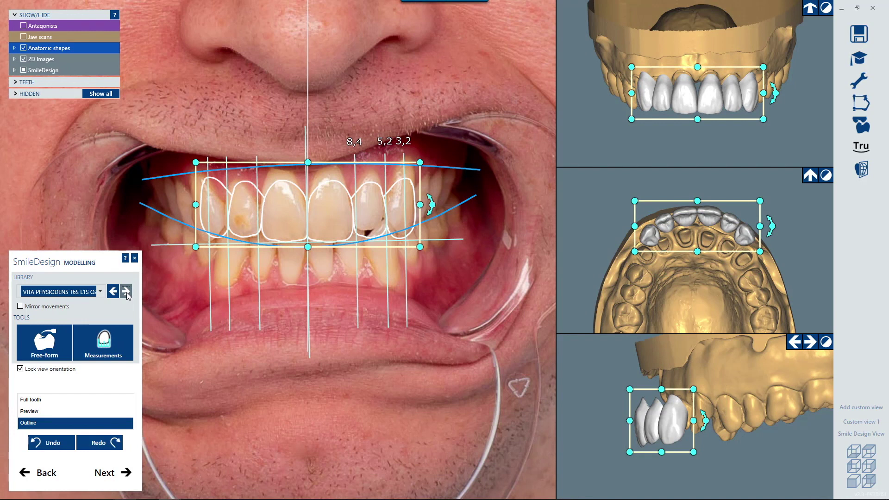
{"action": "left_click", "coordinate": [127, 292]}
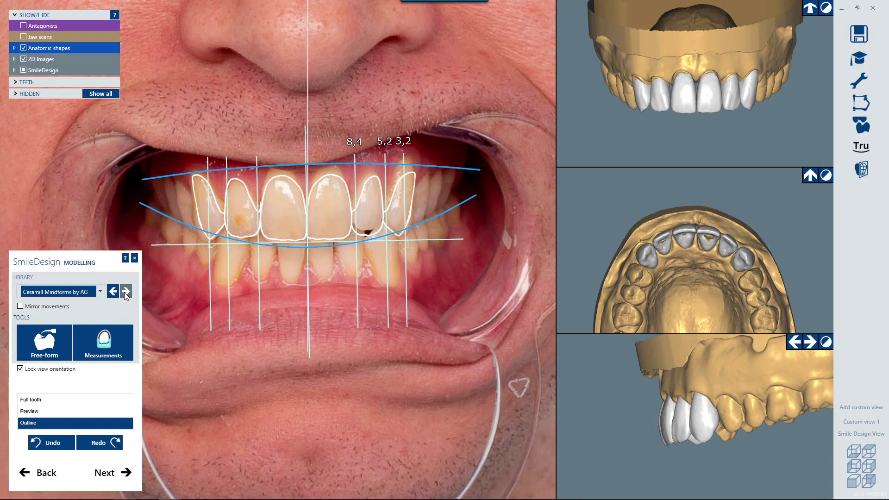
{"action": "left_click", "coordinate": [126, 293]}
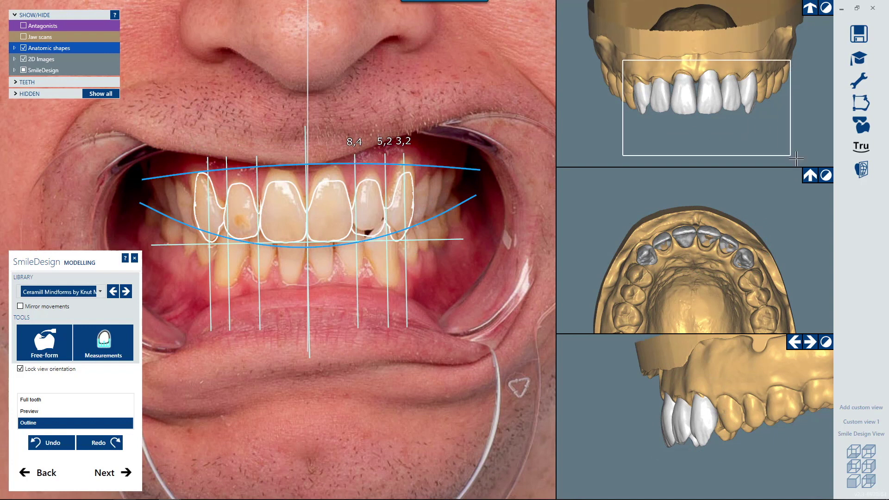
Select all six upper front teeth as one group, stretch them slightly upward and fine-tune their tilt in the side view.
{"action": "left_click", "coordinate": [675, 52]}
{"action": "left_click_drag", "start_coordinate": [694, 56], "coordinate": [694, 55]}
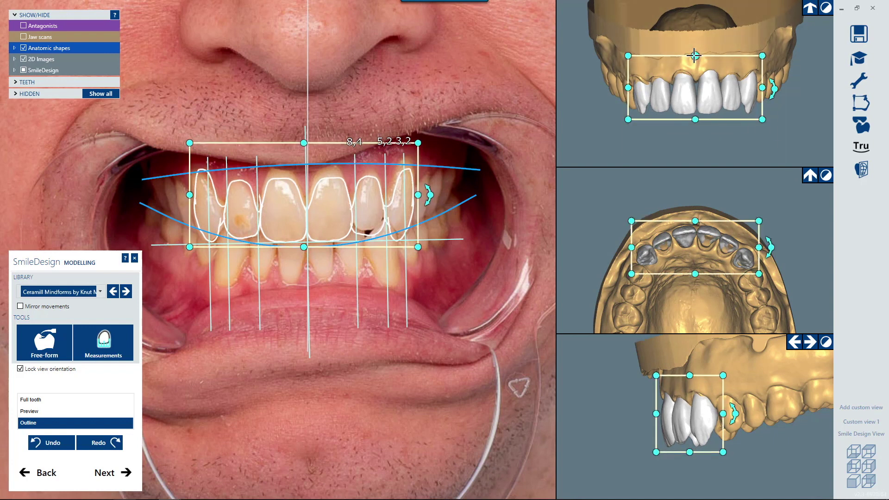
{"action": "left_click_drag", "start_coordinate": [736, 413], "coordinate": [735, 411]}
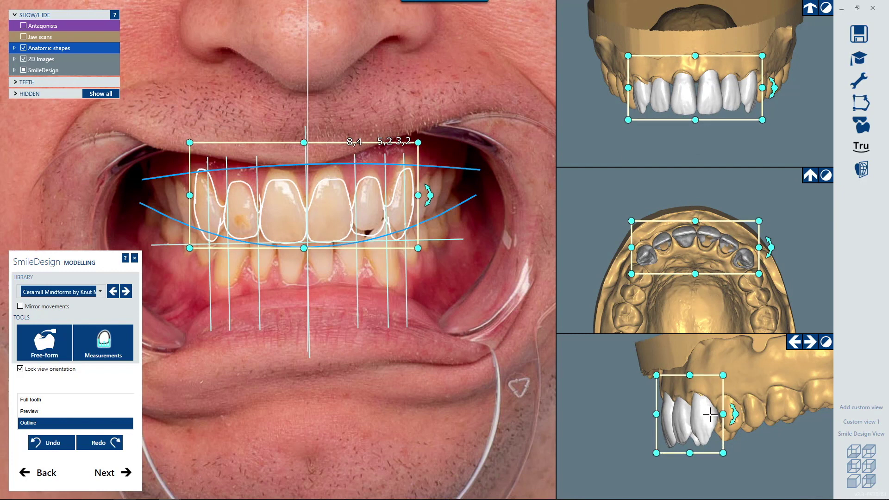
{"action": "left_click", "coordinate": [794, 249]}
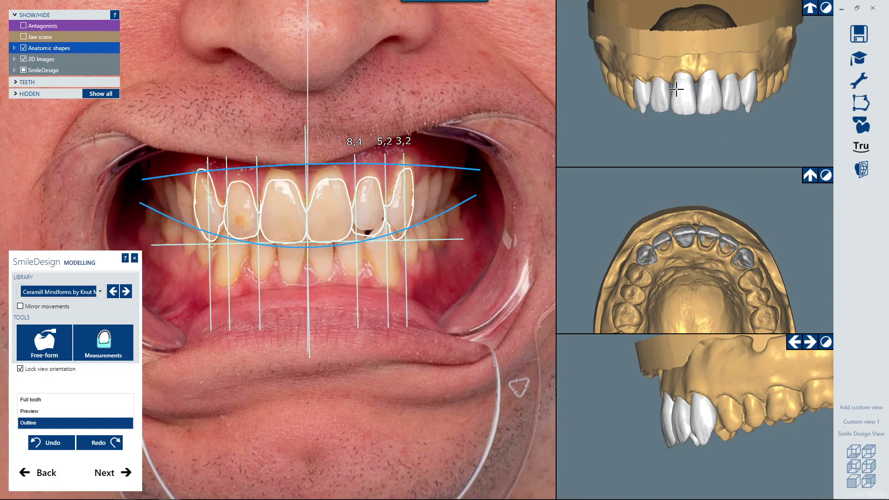
Shift the four upper incisors slightly as a group and lengthen the two central incisors towards the gum line curve.
{"action": "left_click_drag", "start_coordinate": [664, 80], "coordinate": [729, 138]}
{"action": "left_click_drag", "start_coordinate": [704, 101], "coordinate": [704, 101]}
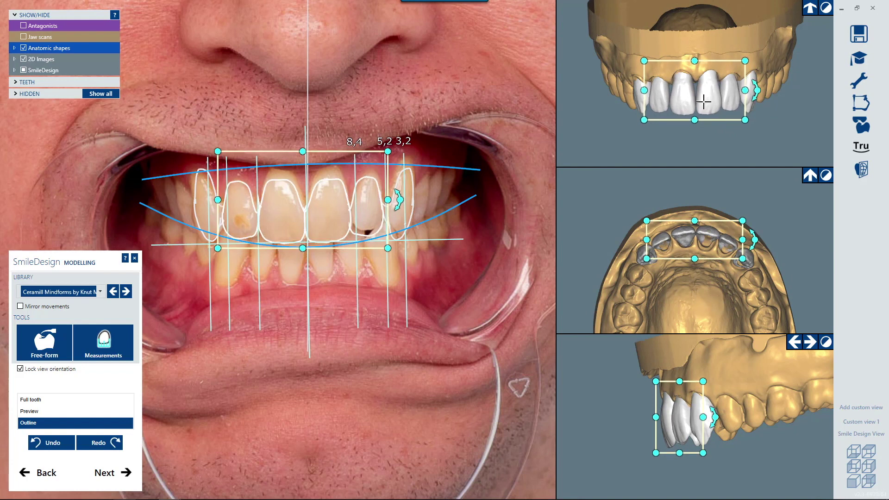
{"action": "left_click", "coordinate": [742, 139]}
{"action": "left_click_drag", "start_coordinate": [264, 164], "coordinate": [345, 223]}
{"action": "left_click_drag", "start_coordinate": [305, 151], "coordinate": [305, 145]}
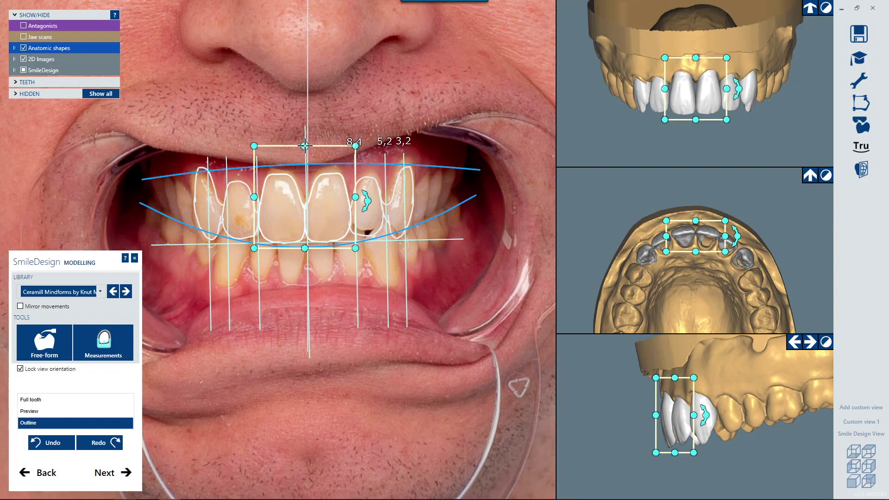
Fine-tune the positions of the upper left lateral incisor and canine individually against their outlines in the photo.
{"action": "left_click", "coordinate": [366, 194]}
{"action": "left_click_drag", "start_coordinate": [371, 192], "coordinate": [371, 192]}
{"action": "left_click", "coordinate": [405, 186]}
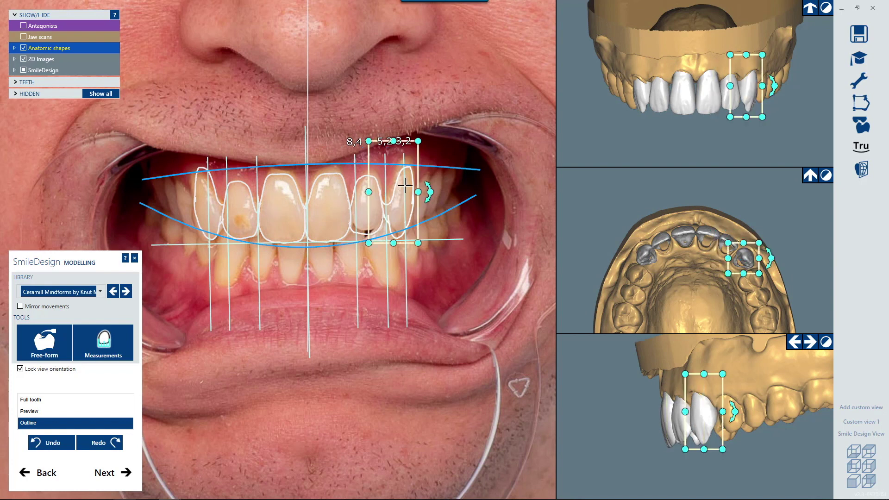
Free-form the upper left lateral incisor's edge and the contours of both canines with the Tooth Parts preset.
{"action": "left_click", "coordinate": [60, 343]}
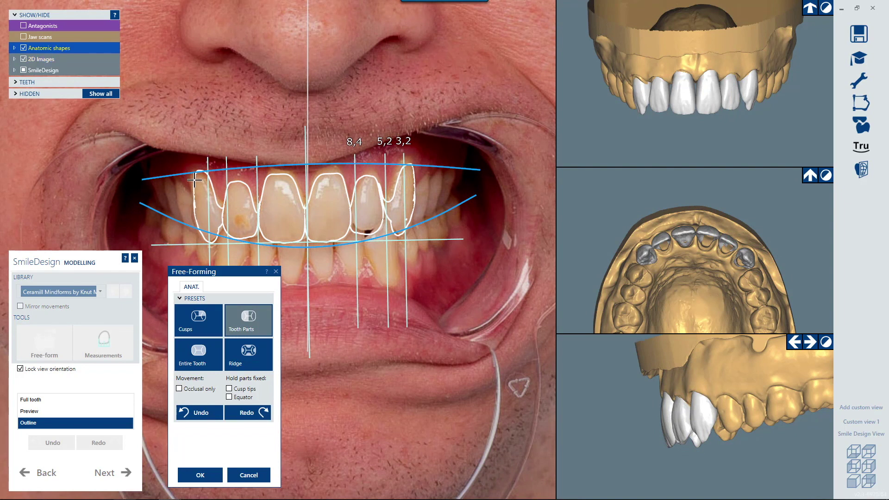
{"action": "left_click_drag", "start_coordinate": [371, 232], "coordinate": [374, 230]}
{"action": "left_click_drag", "start_coordinate": [373, 181], "coordinate": [394, 181]}
{"action": "left_click_drag", "start_coordinate": [215, 191], "coordinate": [194, 187]}
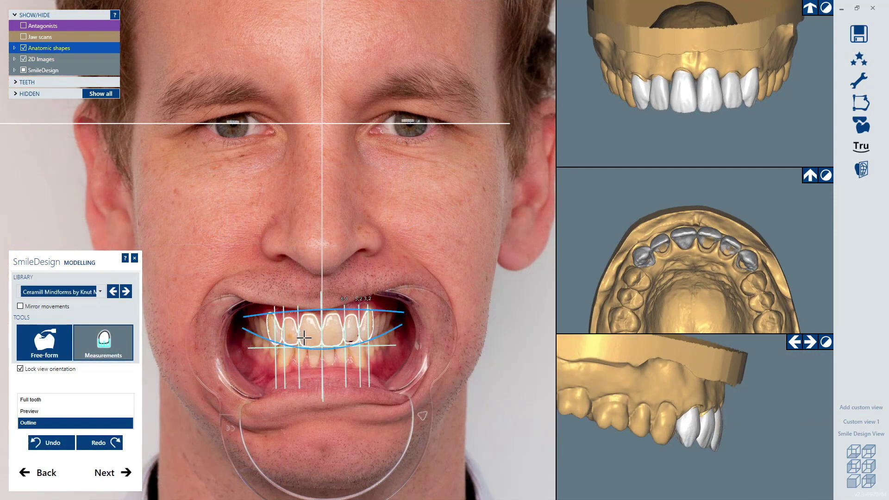
Check the width and height measurements of both central incisors, leaving the measurement display off when done.
{"action": "left_click", "coordinate": [305, 338]}
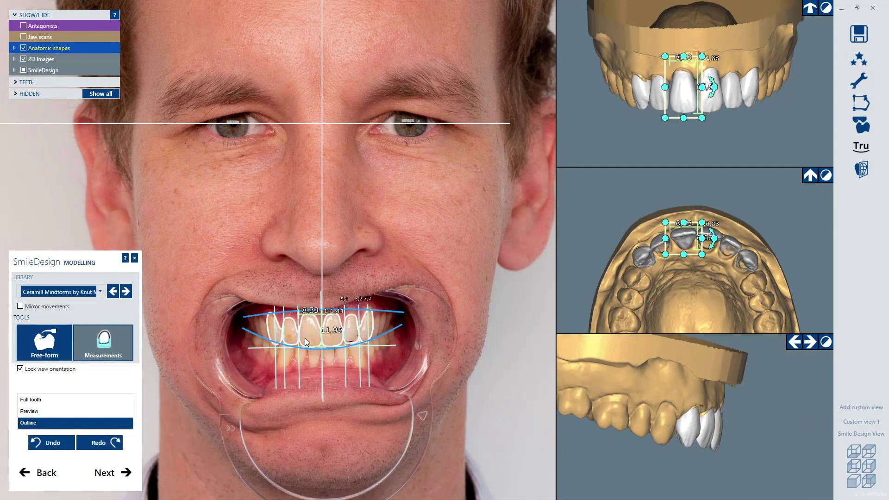
{"action": "left_click", "coordinate": [336, 344]}
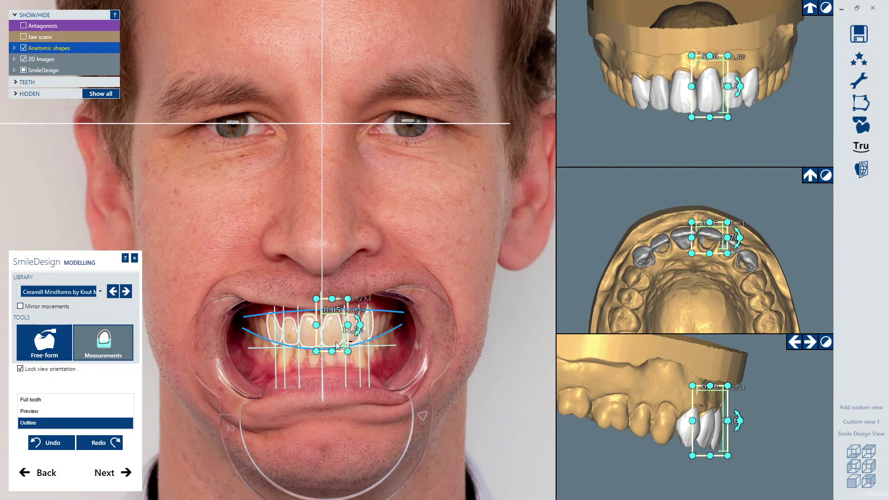
{"action": "left_click", "coordinate": [315, 370]}
{"action": "left_click", "coordinate": [127, 341]}
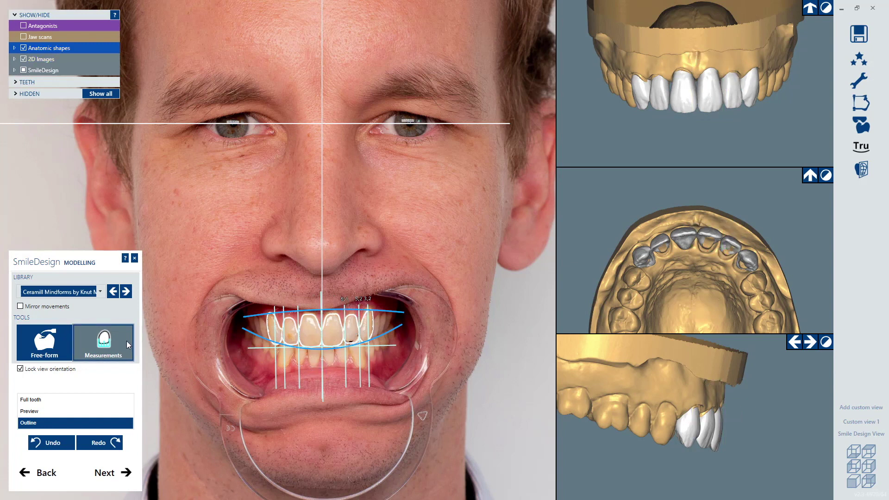
Display the designed teeth as Preview in the smiling photo and accept a free-forming pass with the Tooth Parts preset.
{"action": "left_click", "coordinate": [45, 411]}
{"action": "left_click", "coordinate": [45, 411]}
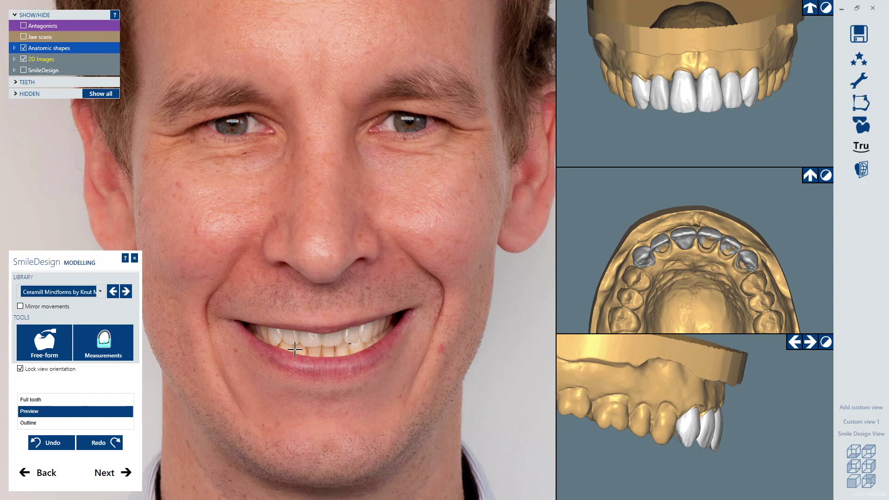
{"action": "left_click", "coordinate": [65, 346]}
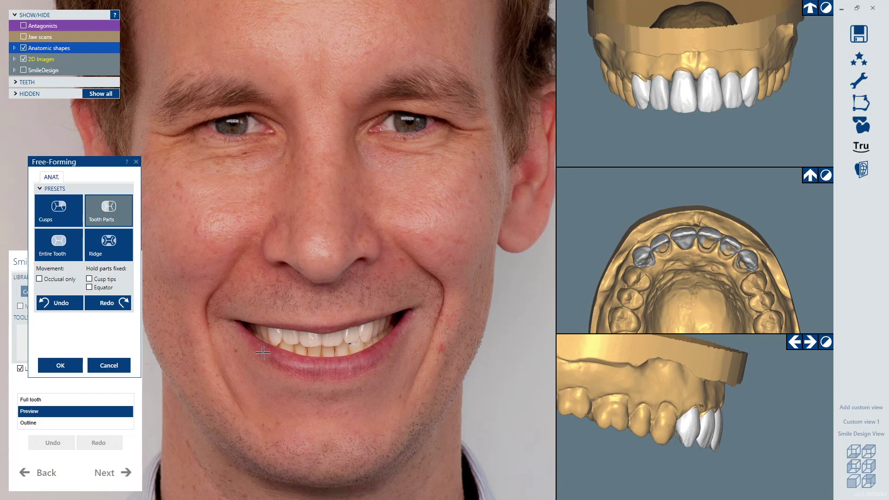
{"action": "left_click", "coordinate": [62, 366]}
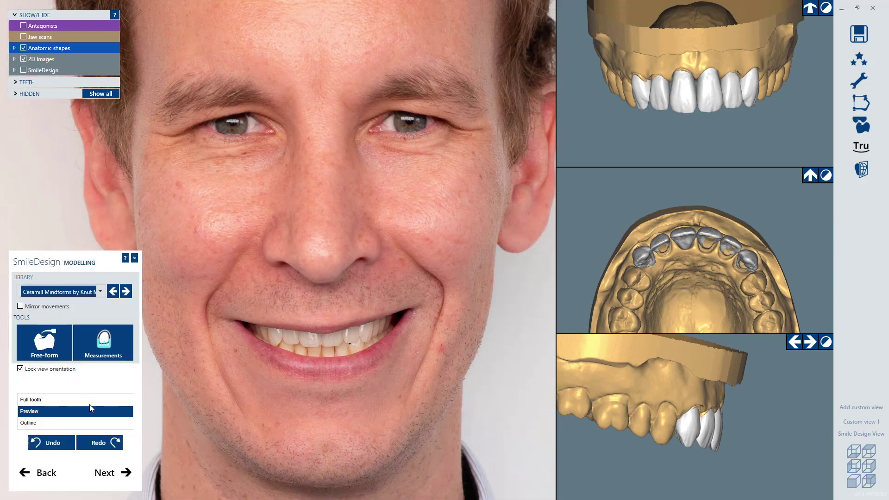
Proceed to the side-by-side smile preview and try the standard tooth colours A2 and A3.
{"action": "left_click", "coordinate": [106, 472]}
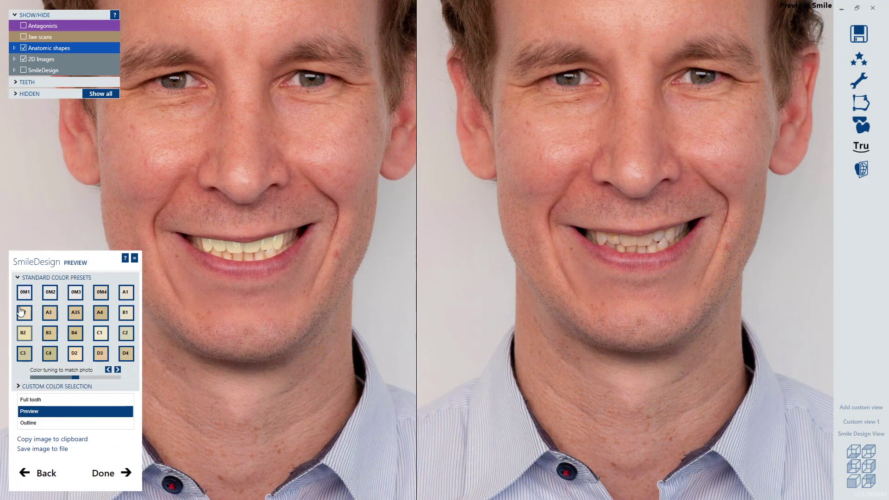
{"action": "left_click", "coordinate": [23, 314]}
{"action": "left_click", "coordinate": [47, 315]}
Customize the tooth base and highlight colours by sampling natural teeth in the previous smile photo and adjusting the base colour's brightness.
{"action": "left_click", "coordinate": [20, 387]}
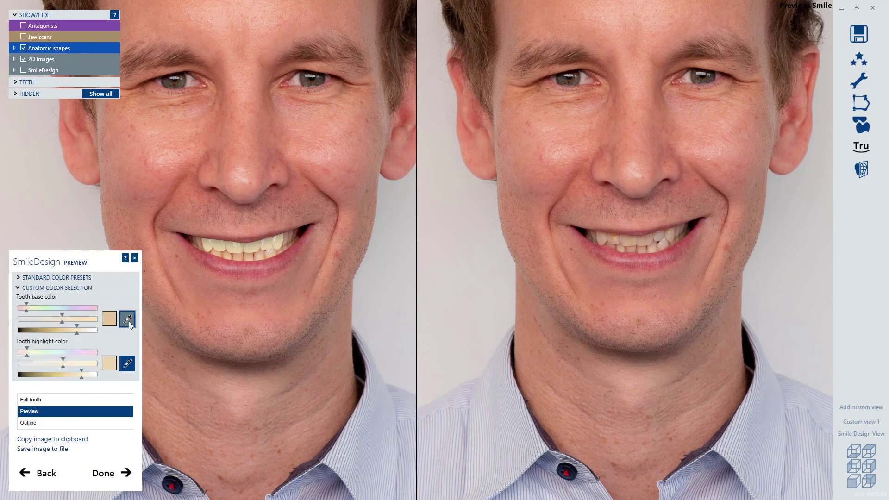
{"action": "left_click", "coordinate": [603, 241]}
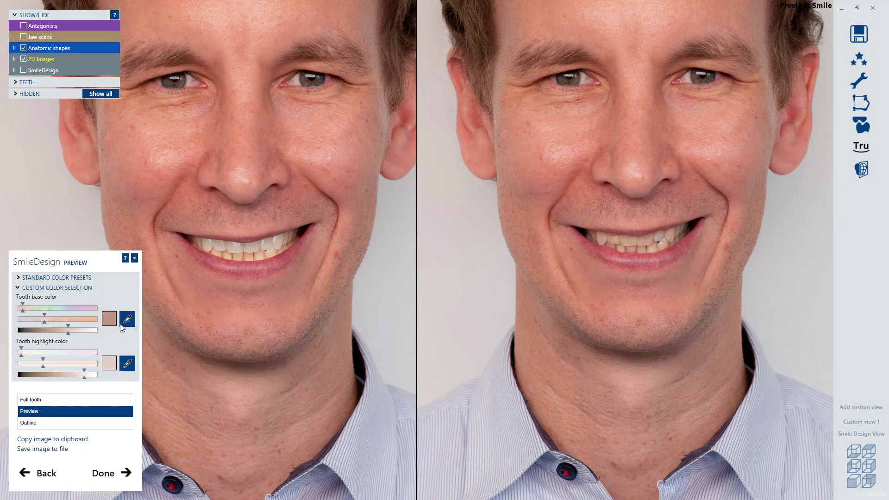
{"action": "mouse_move", "coordinate": [67, 335]}
{"action": "left_mouse_down"}
{"action": "mouse_move", "coordinate": [44, 331]}
{"action": "mouse_move", "coordinate": [67, 332]}
{"action": "left_mouse_up"}
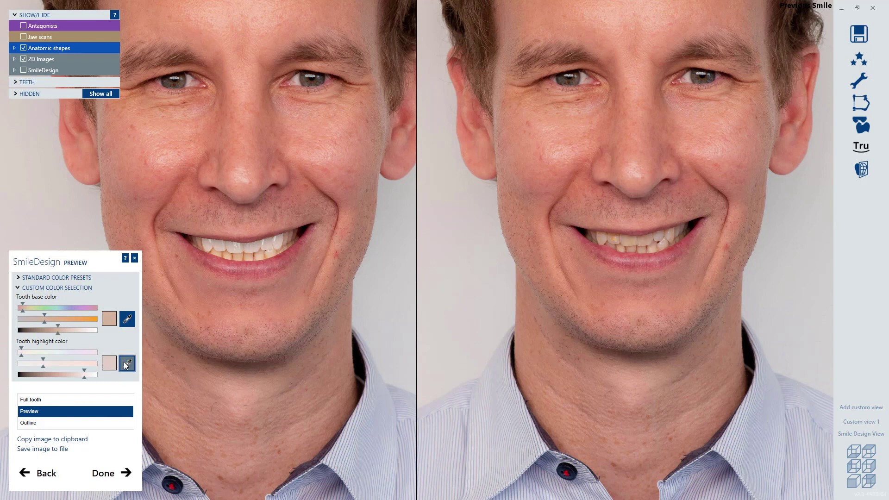
{"action": "left_click", "coordinate": [661, 239]}
Save the smile preview image to file and examine the saved picture's smile up close in the photo viewer.
{"action": "left_click", "coordinate": [40, 449]}
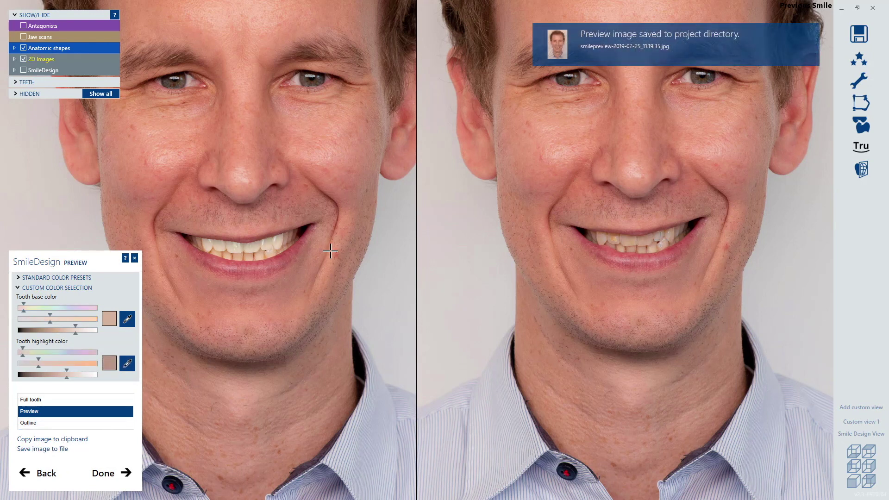
{"action": "left_click", "coordinate": [565, 50]}
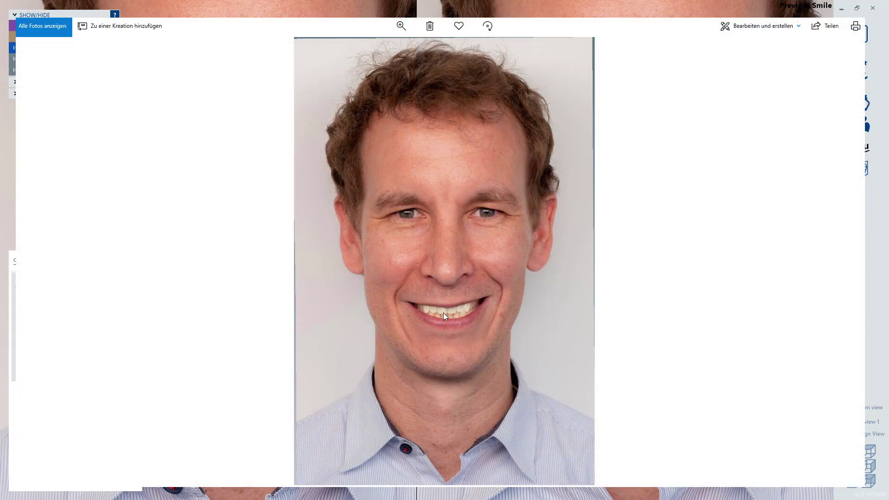
{"action": "scroll", "coordinate": [443, 312], "scroll_direction": "up", "scroll_amount": 4}
{"action": "scroll", "coordinate": [444, 304], "scroll_direction": "down", "scroll_amount": 4}
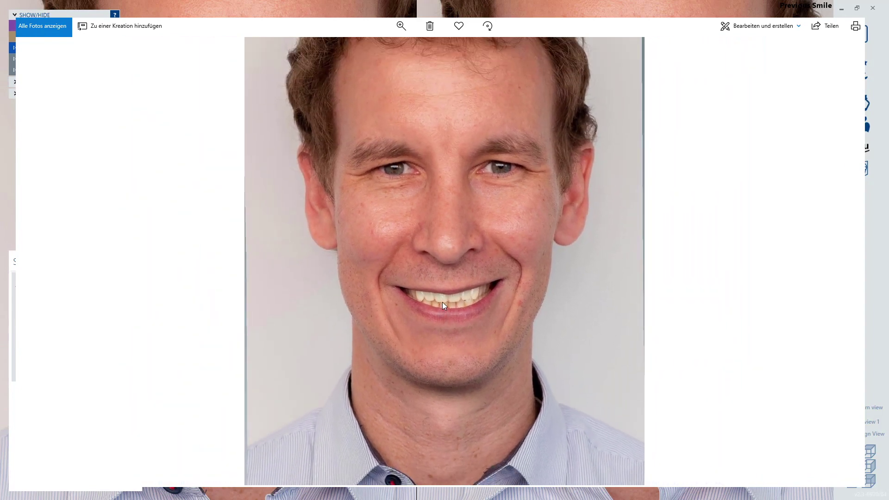
{"action": "scroll", "coordinate": [443, 302], "scroll_direction": "down", "scroll_amount": 3}
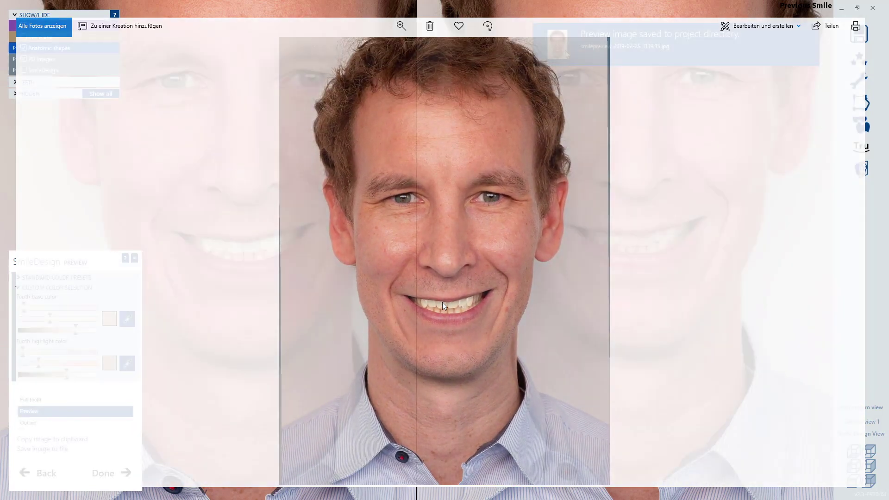
Finish the smile design, detect the margin line of tooth 13 on its buccal side and continue past the crown bottoms.
{"action": "left_click", "coordinate": [127, 468]}
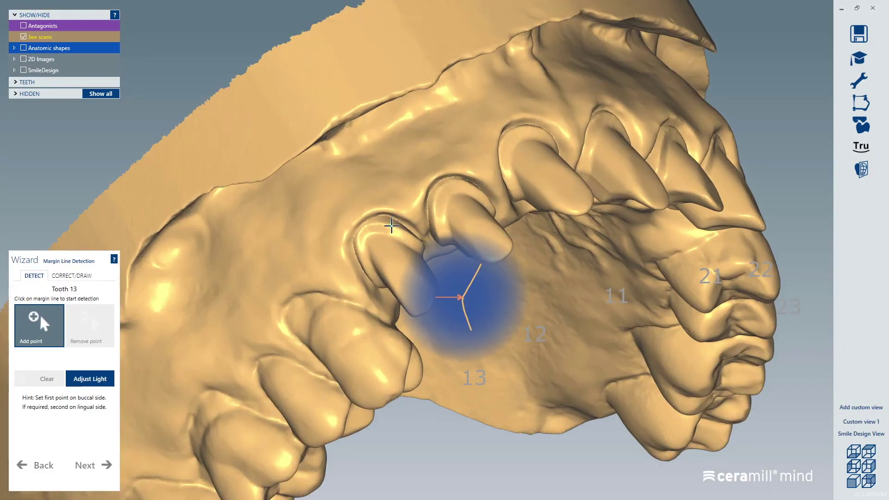
{"action": "left_click", "coordinate": [391, 217]}
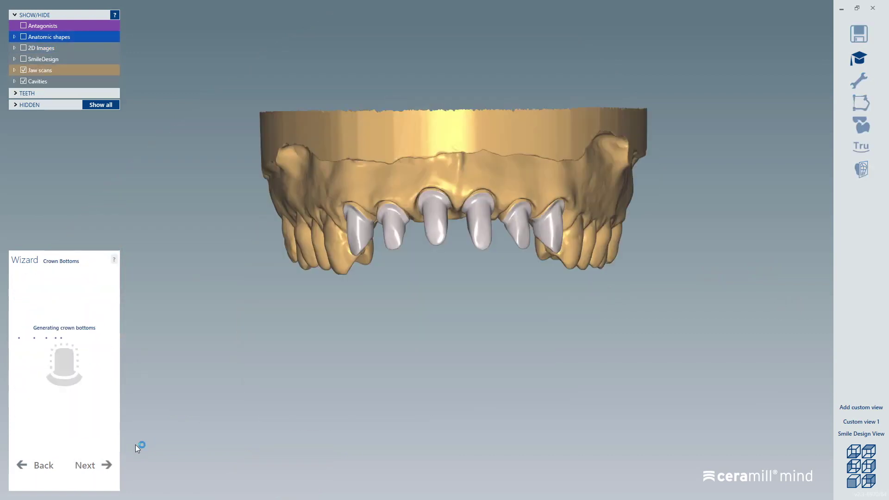
{"action": "left_click", "coordinate": [93, 466]}
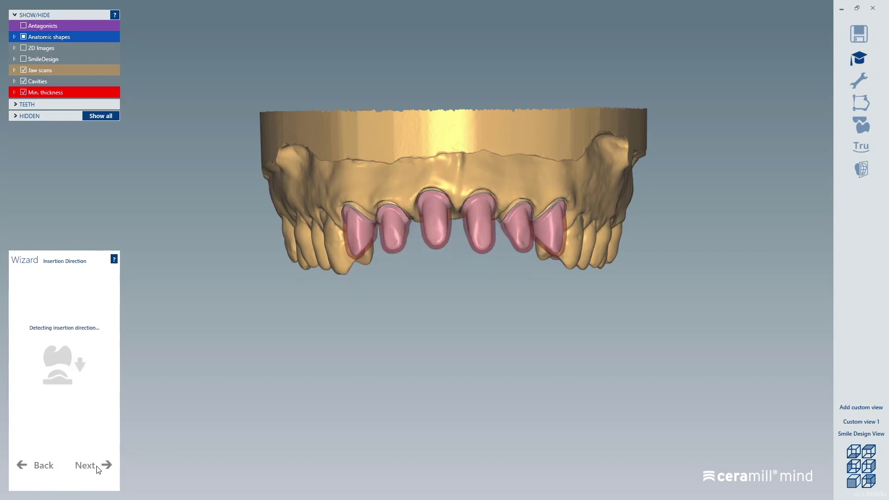
Show the contact colour scale for free-forming and hide the antagonists to expose the palatal contact areas of the crowns.
{"action": "left_click", "coordinate": [101, 318]}
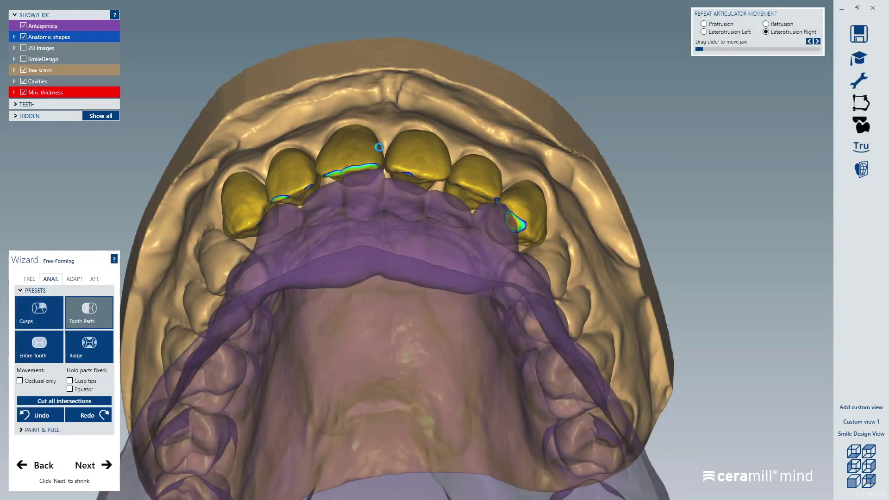
{"action": "left_click", "coordinate": [376, 15]}
{"action": "left_click", "coordinate": [376, 15]}
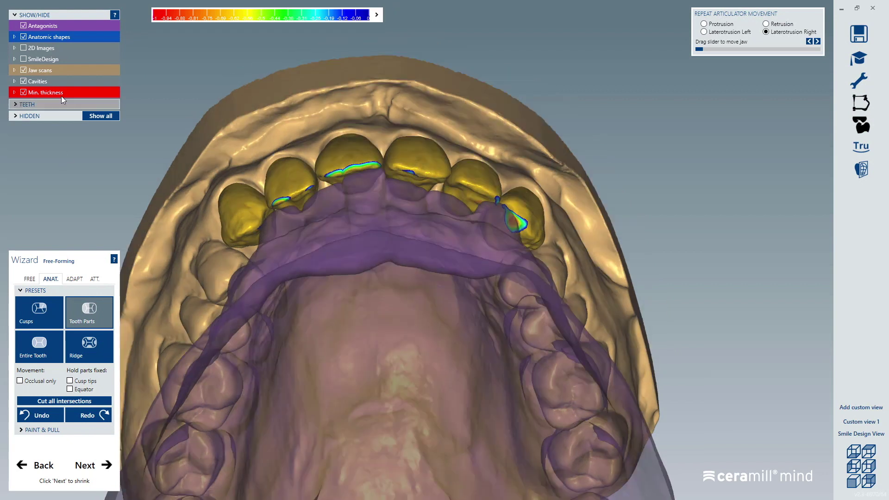
{"action": "left_click", "coordinate": [23, 25]}
{"action": "scroll", "coordinate": [316, 173], "scroll_direction": "up", "scroll_amount": 3}
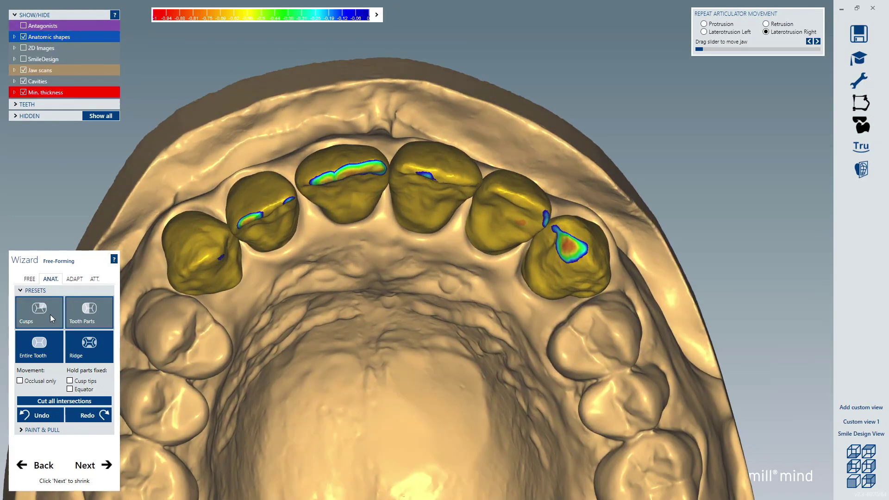
Reshape the upper right lateral and central incisor crowns with the Entire Tooth preset to reduce their antagonist contacts.
{"action": "left_click", "coordinate": [47, 339]}
{"action": "left_click_drag", "start_coordinate": [263, 202], "coordinate": [260, 201]}
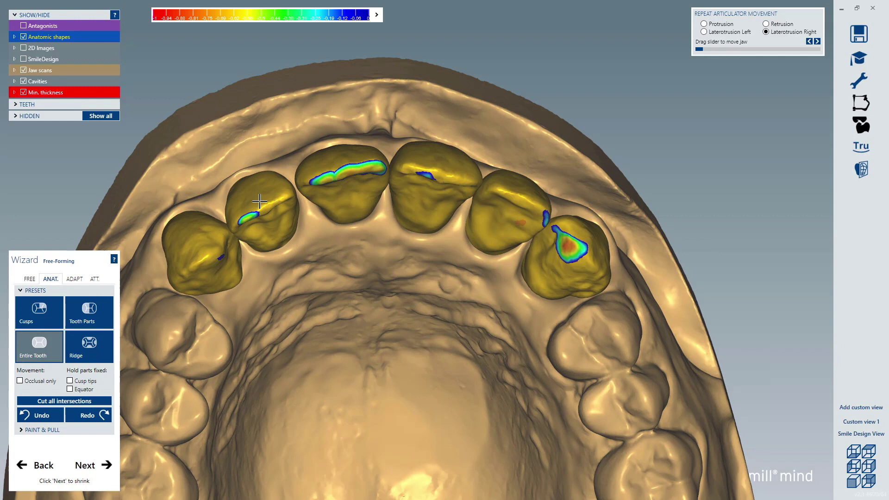
{"action": "left_click_drag", "start_coordinate": [337, 161], "coordinate": [336, 158]}
Cut all intersections of the six front crowns with the antagonists in the occlusal adaptation.
{"action": "right_click_drag", "start_coordinate": [344, 334], "coordinate": [347, 297]}
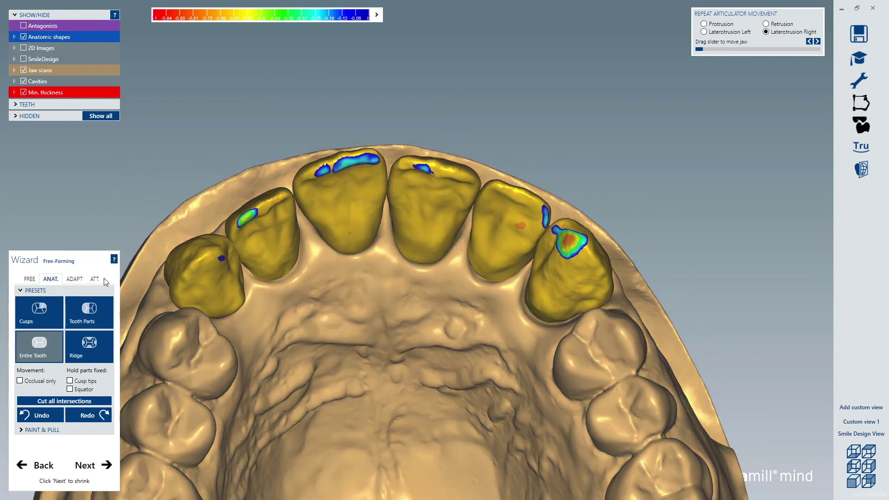
{"action": "left_click", "coordinate": [76, 280]}
{"action": "left_click", "coordinate": [51, 429]}
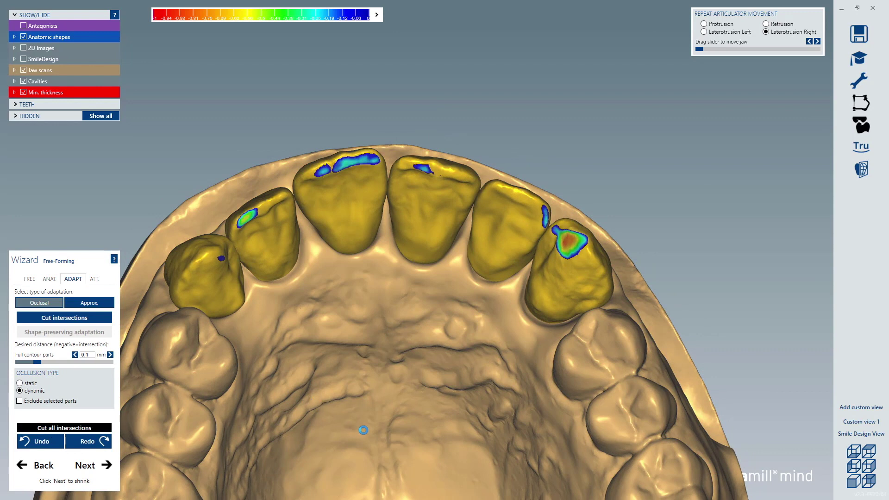
{"action": "right_click_drag", "start_coordinate": [377, 447], "coordinate": [378, 447]}
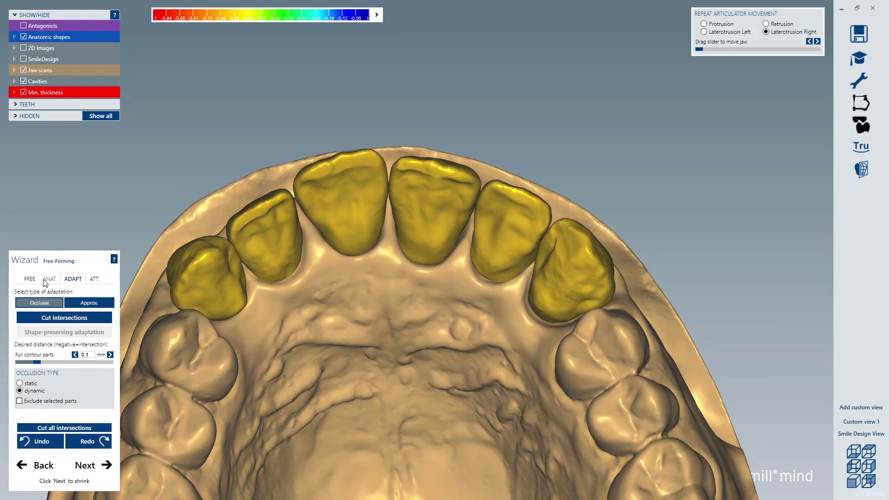
Switch to free-forming with the Smooth/Flatten brush and go over the palatal surfaces of the six front crowns.
{"action": "left_click", "coordinate": [31, 280]}
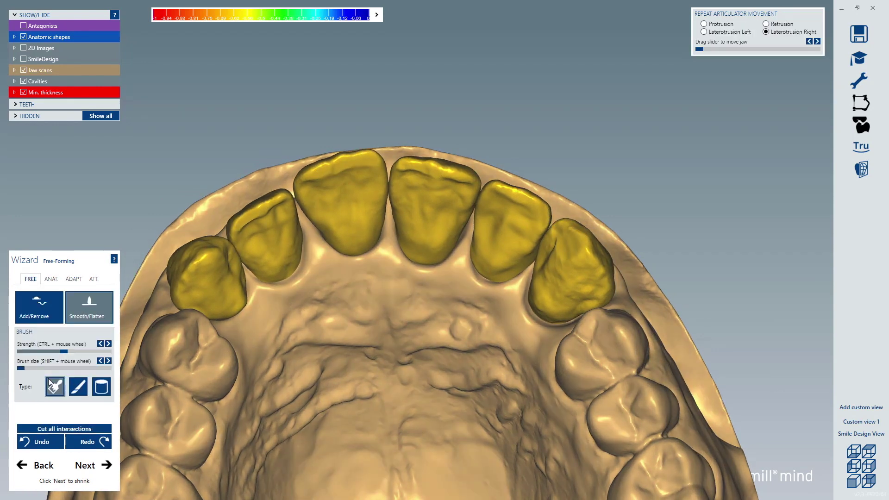
{"action": "scroll", "coordinate": [241, 244], "scroll_direction": "up", "scroll_amount": 6}
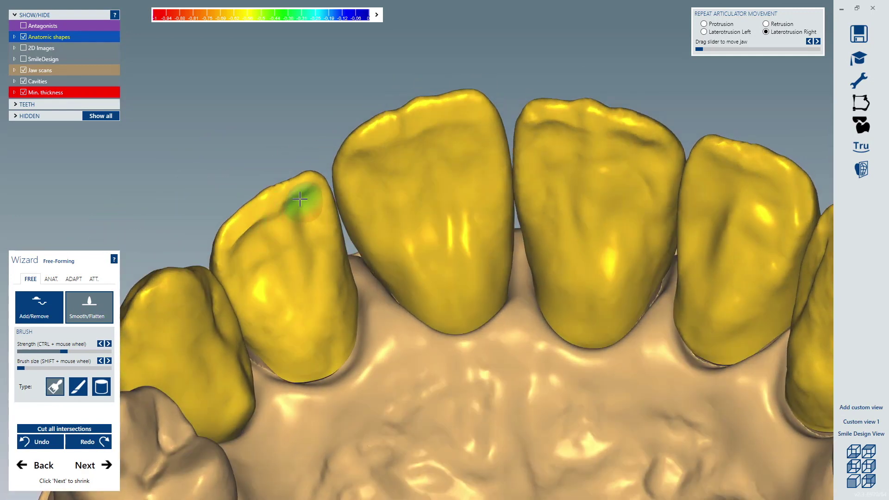
{"action": "middle_click_drag", "start_coordinate": [682, 281], "coordinate": [526, 249]}
{"action": "right_click_drag", "start_coordinate": [526, 249], "coordinate": [574, 243]}
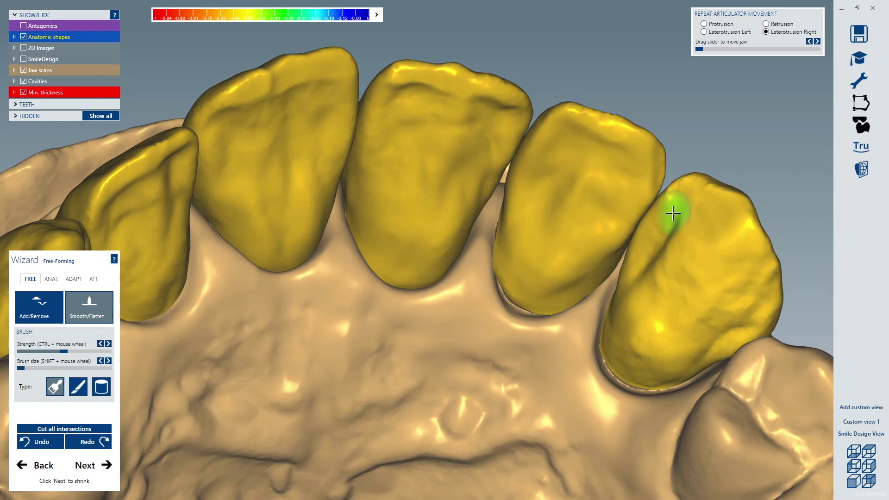
{"action": "right_click_drag", "start_coordinate": [642, 250], "coordinate": [590, 235]}
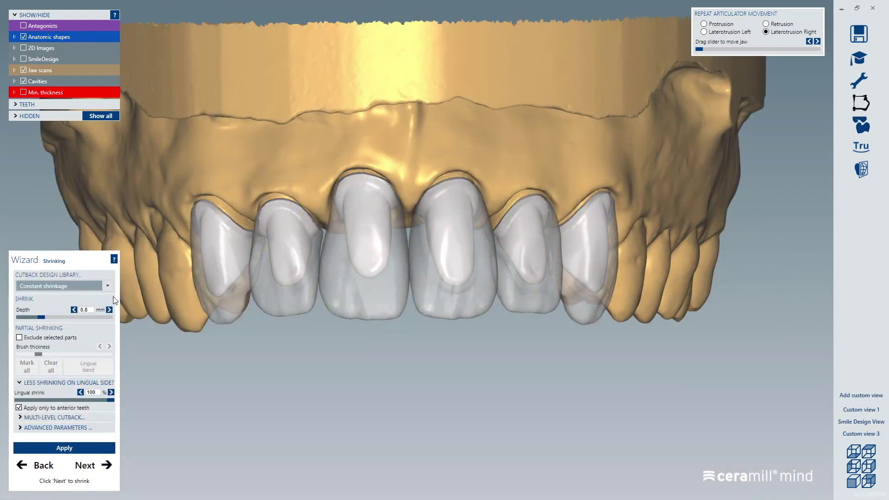
Choose the Cutback labial design from the cutback library and apply it to the six front crowns.
{"action": "left_click", "coordinate": [108, 286]}
{"action": "left_click", "coordinate": [91, 347]}
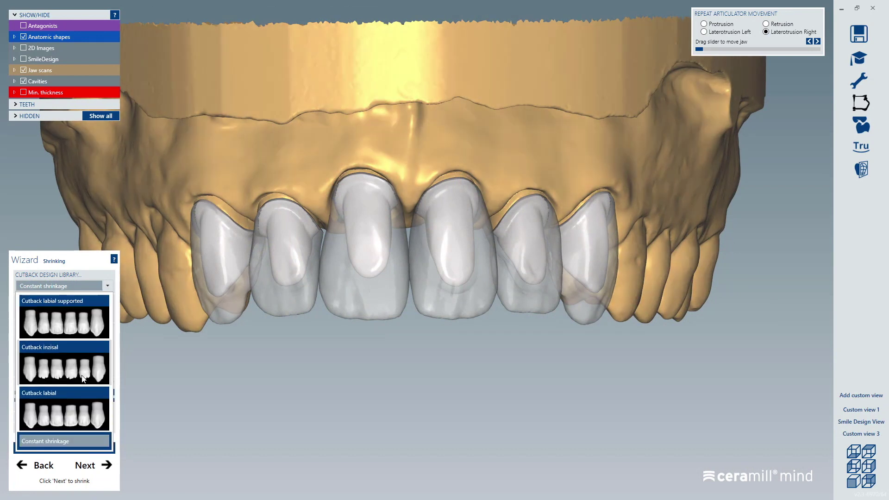
{"action": "left_click", "coordinate": [109, 287]}
{"action": "left_click", "coordinate": [81, 425]}
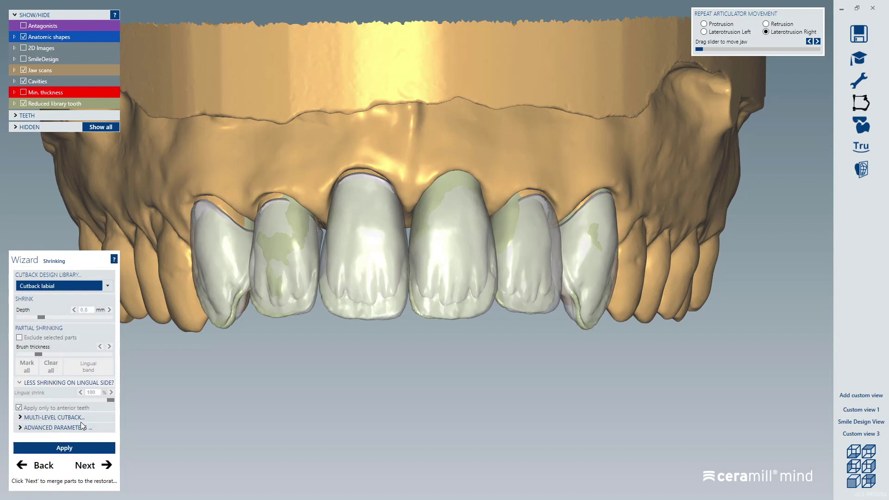
{"action": "left_click", "coordinate": [81, 447]}
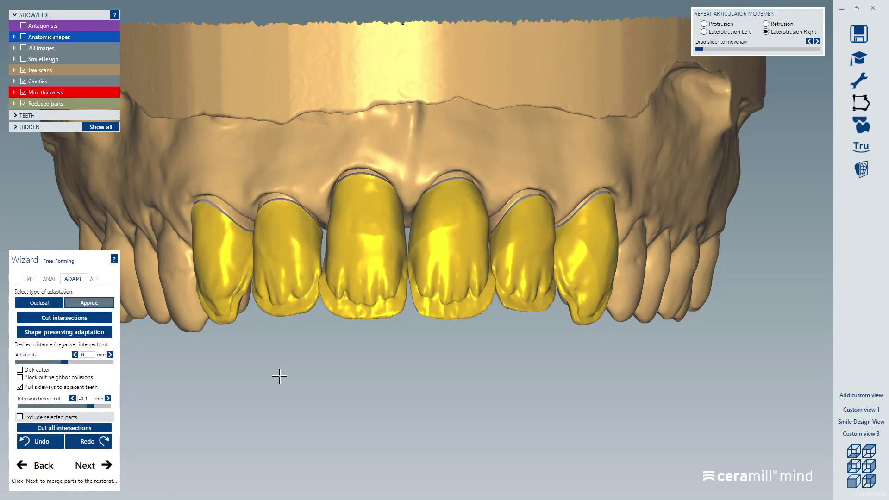
Restore Custom view 3, merge the cut-back crowns into restorations and proceed to production without saving the scene.
{"action": "right_click_drag", "start_coordinate": [280, 377], "coordinate": [279, 377]}
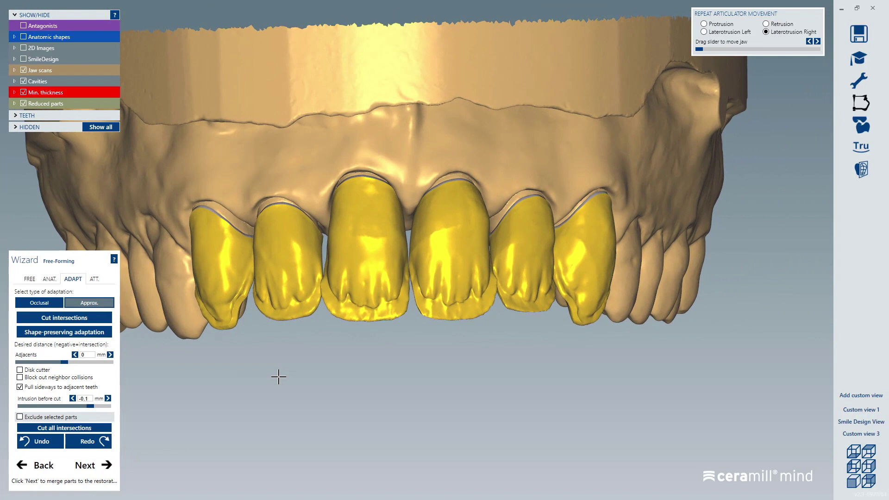
{"action": "left_click", "coordinate": [875, 434]}
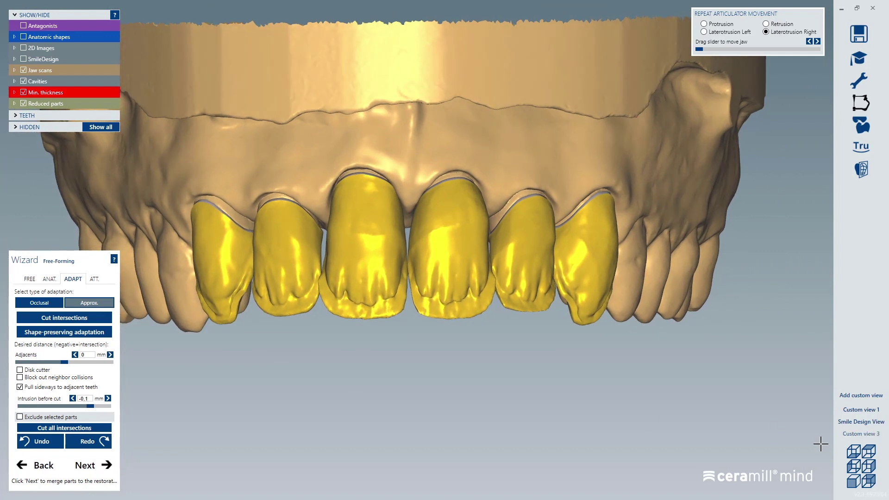
{"action": "left_click", "coordinate": [108, 471]}
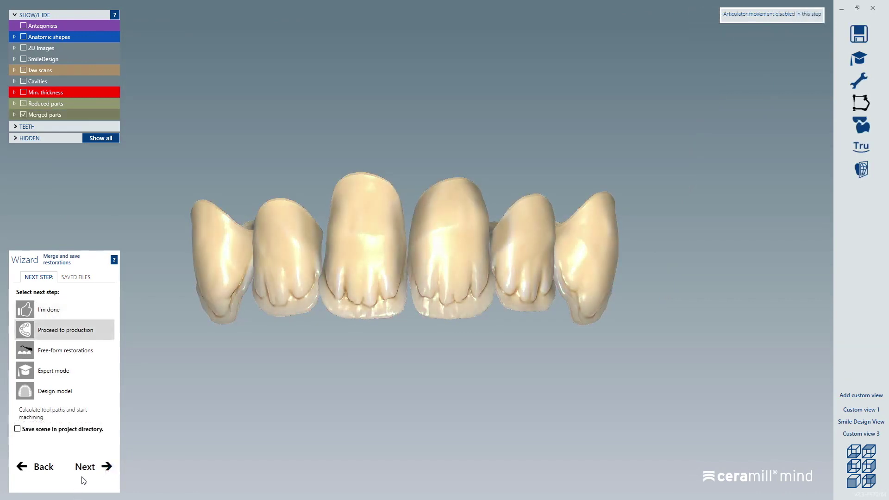
{"action": "left_click", "coordinate": [88, 476]}
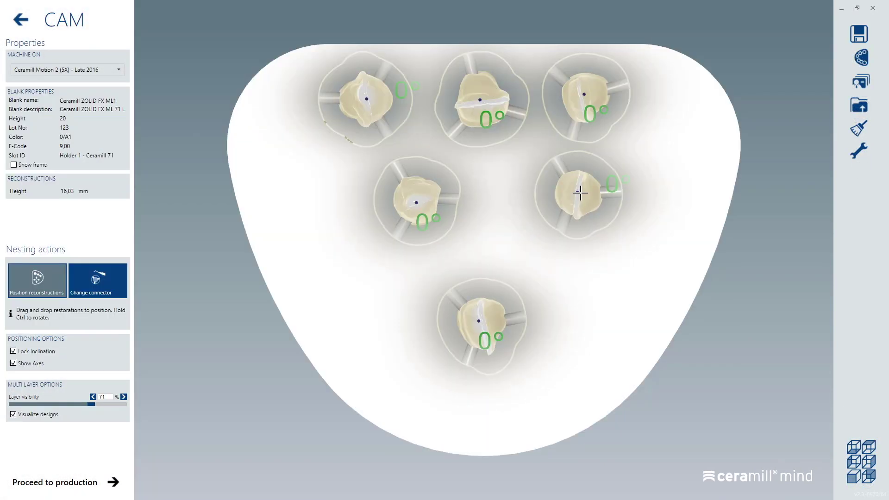
Nest the three lower crowns beside the others near the blank's straight edge and start the toolpath calculation for all reconstructions.
{"action": "left_click_drag", "start_coordinate": [580, 192], "coordinate": [676, 109]}
{"action": "left_click_drag", "start_coordinate": [403, 196], "coordinate": [275, 149]}
{"action": "left_click_drag", "start_coordinate": [473, 321], "coordinate": [411, 178]}
{"action": "right_click_drag", "start_coordinate": [341, 228], "coordinate": [383, 370]}
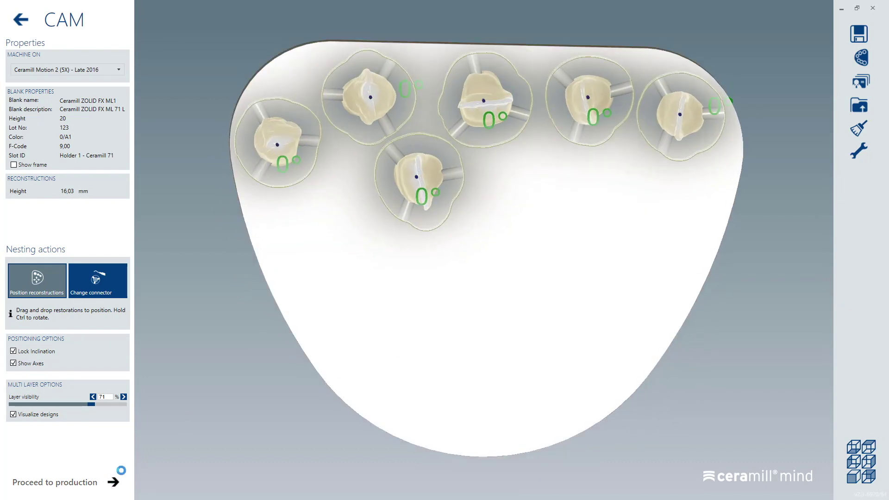
{"action": "left_click", "coordinate": [219, 402]}
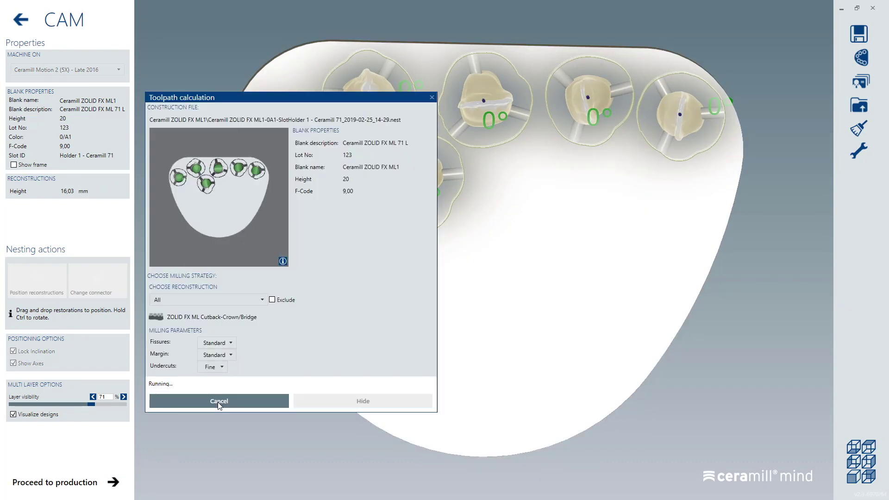